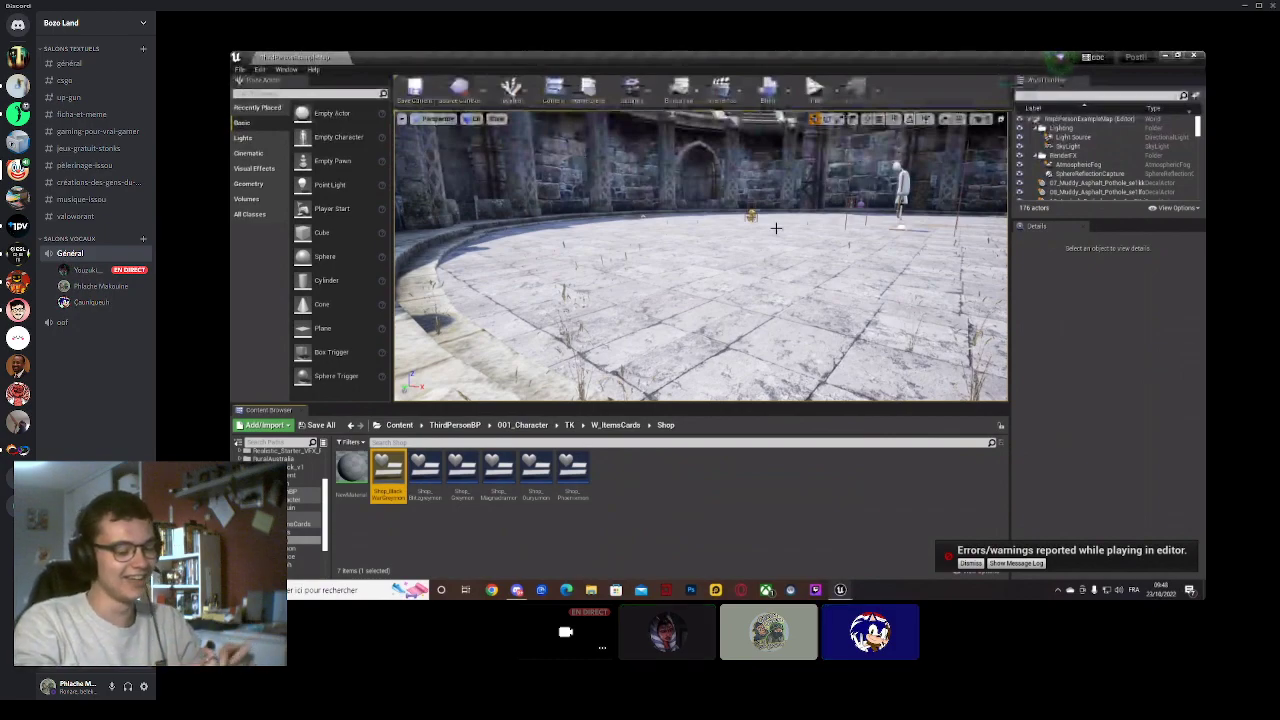
Go up to the TK content folder, open NewMaterial to inspect its texture sample node, and close the material editor.
left_click(609, 421)
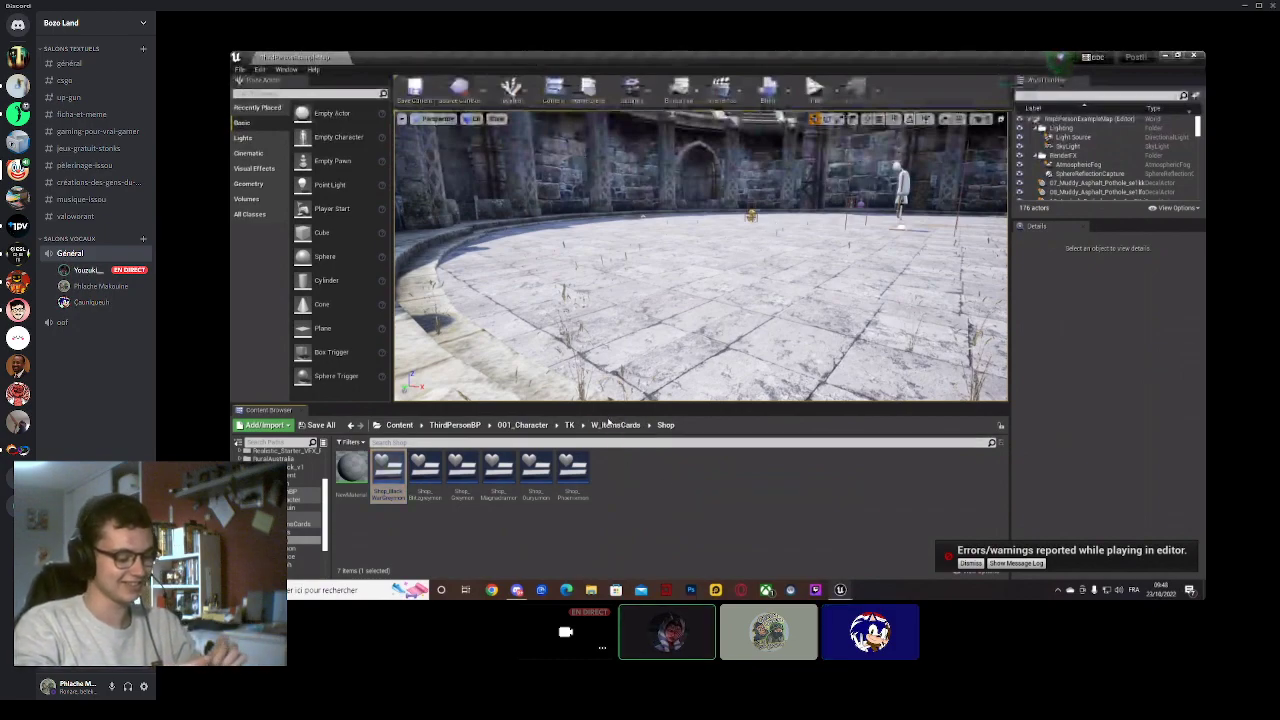
left_click(610, 424)
left_click(569, 424)
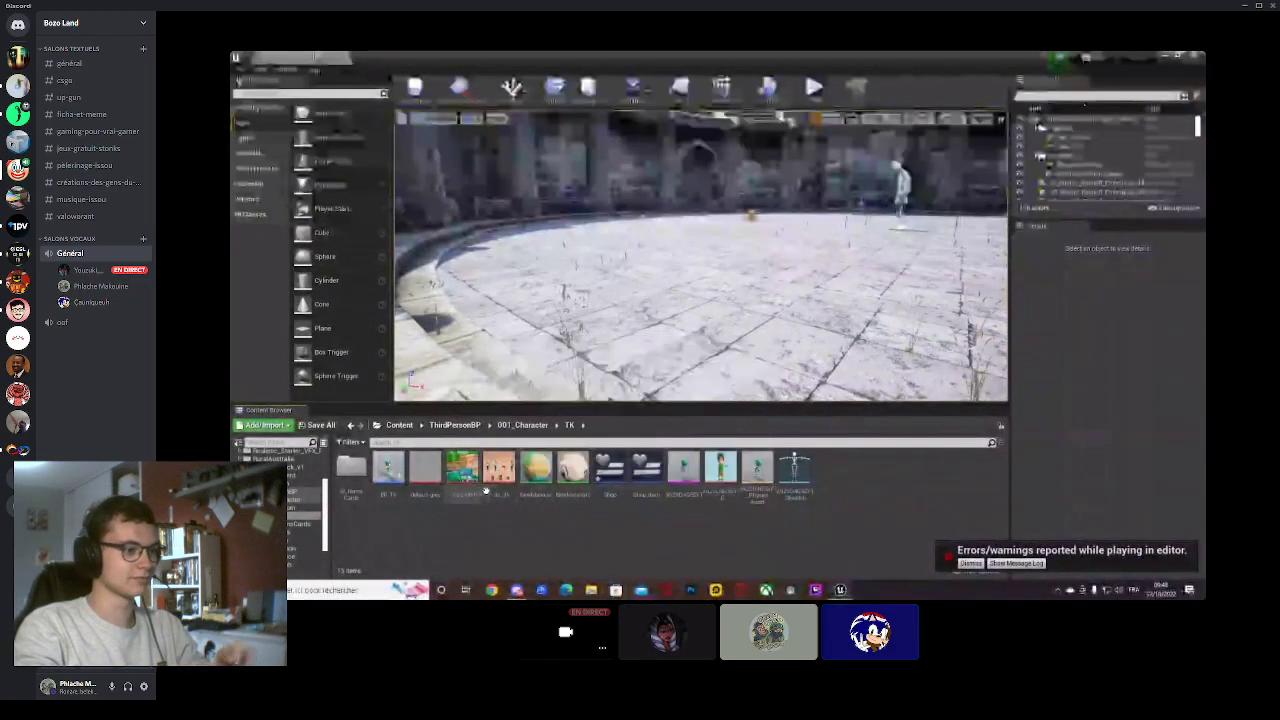
double_click(535, 472)
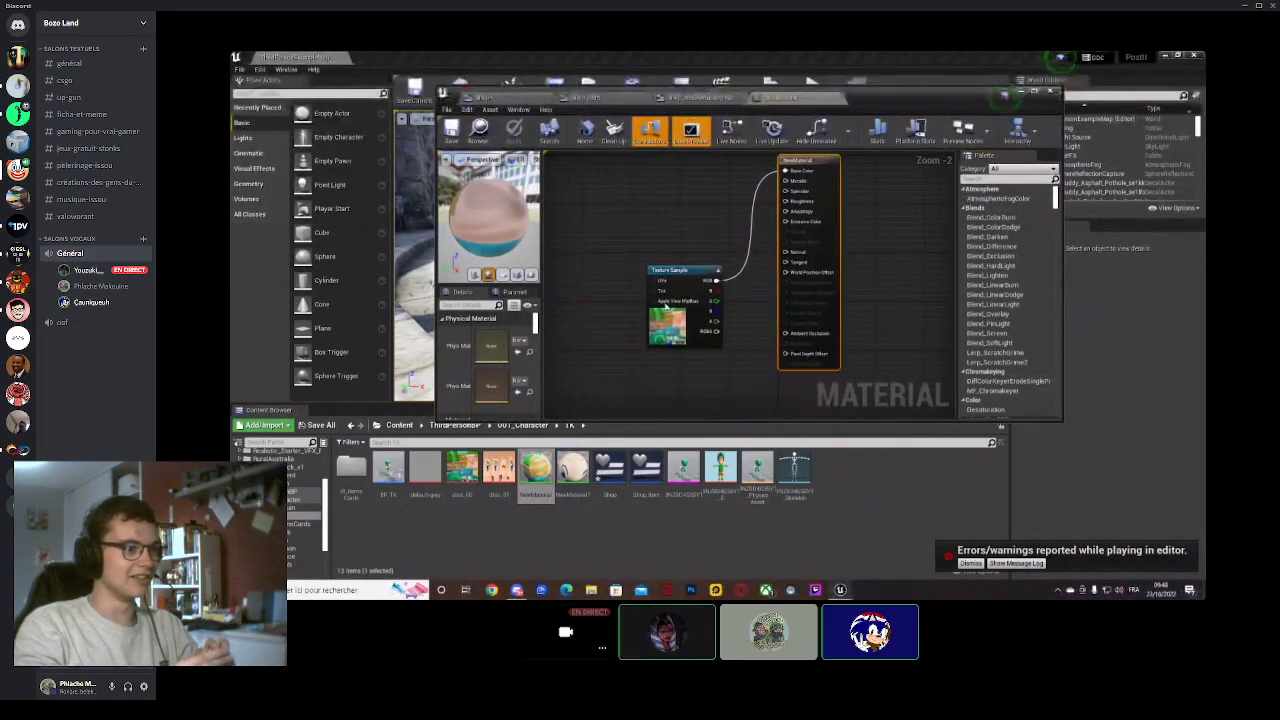
scroll(665, 305, "up", 2)
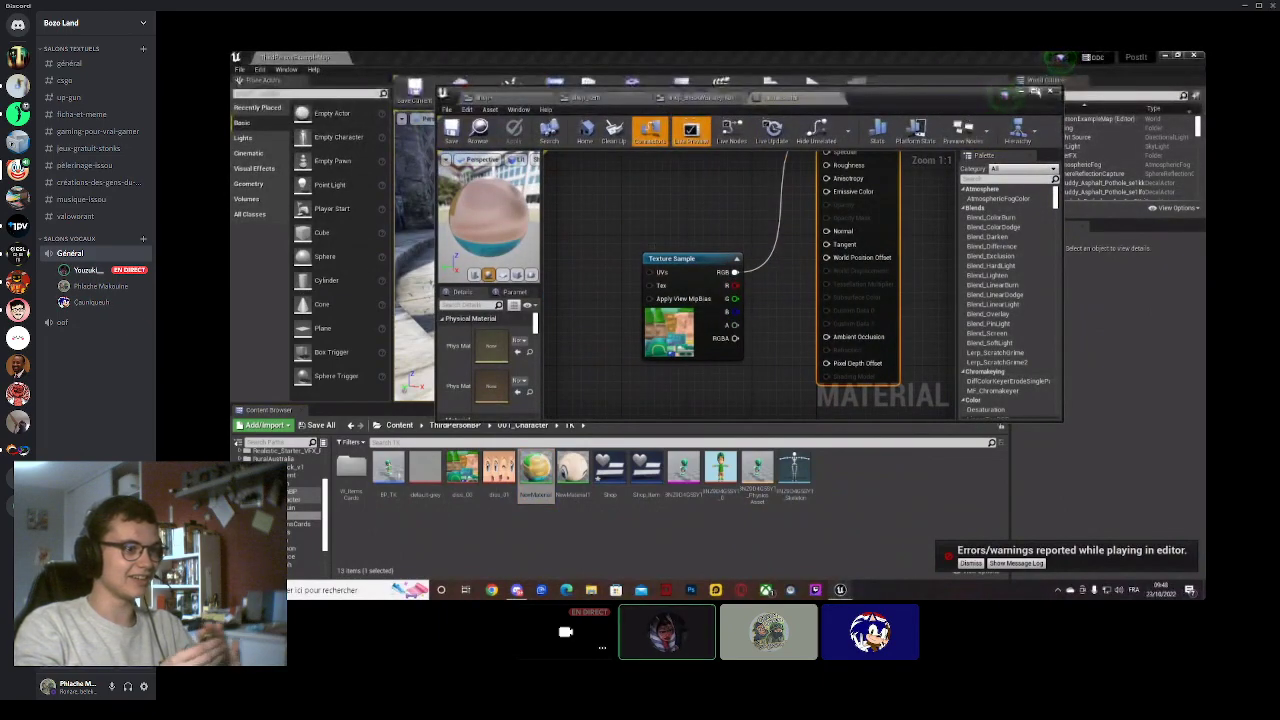
left_click(1049, 91)
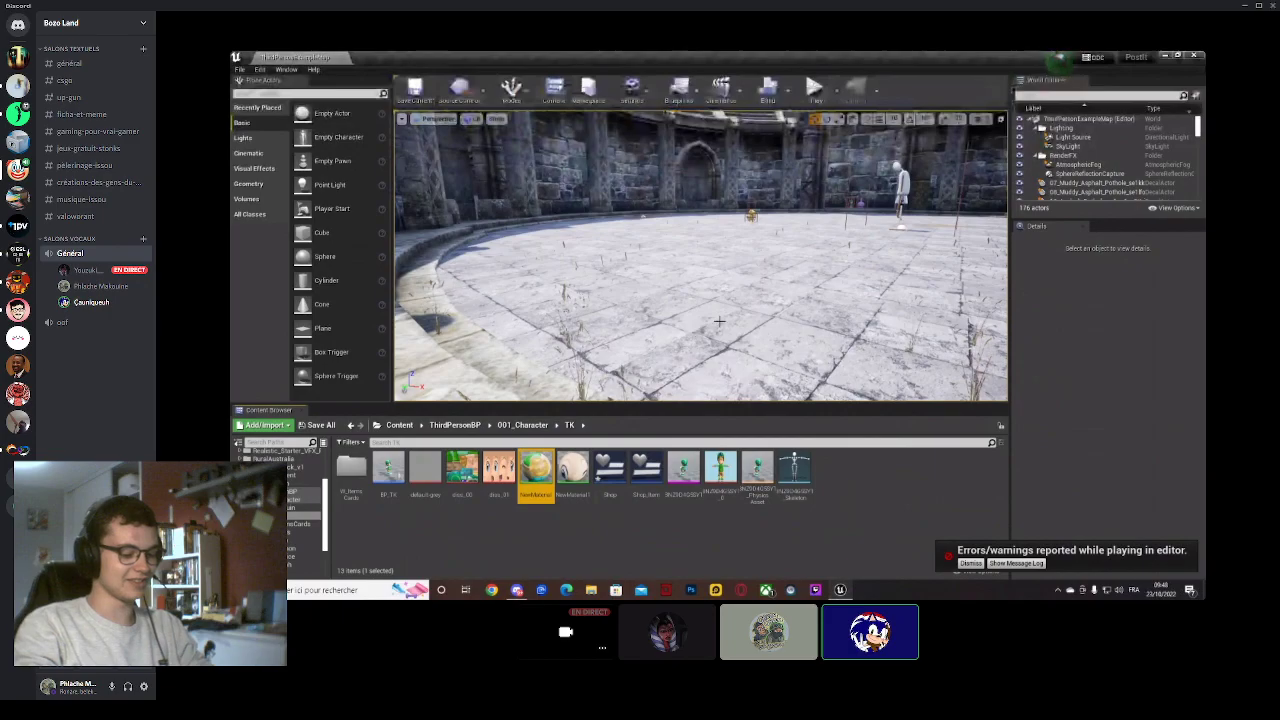
right_click_drag(763, 305, 716, 310)
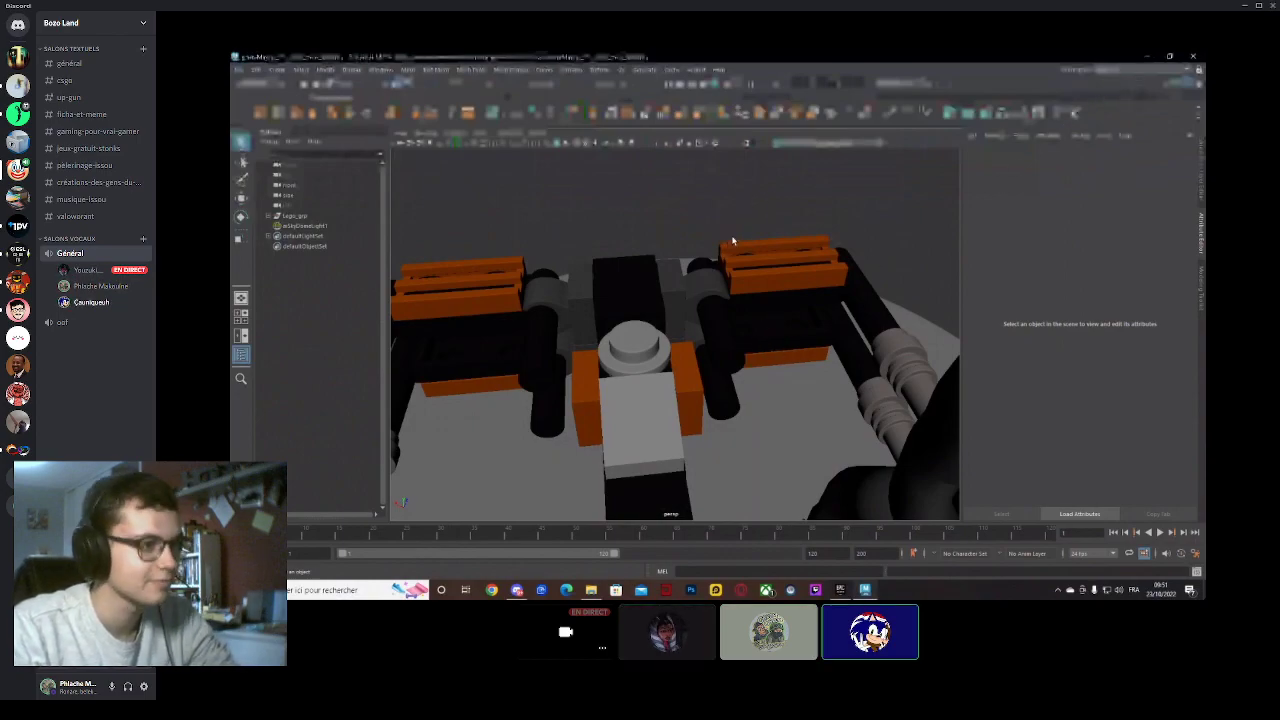
In Maya, select every part of the Lego ship and minifigure model and display them with smooth preview.
scroll(753, 218, "down", 5)
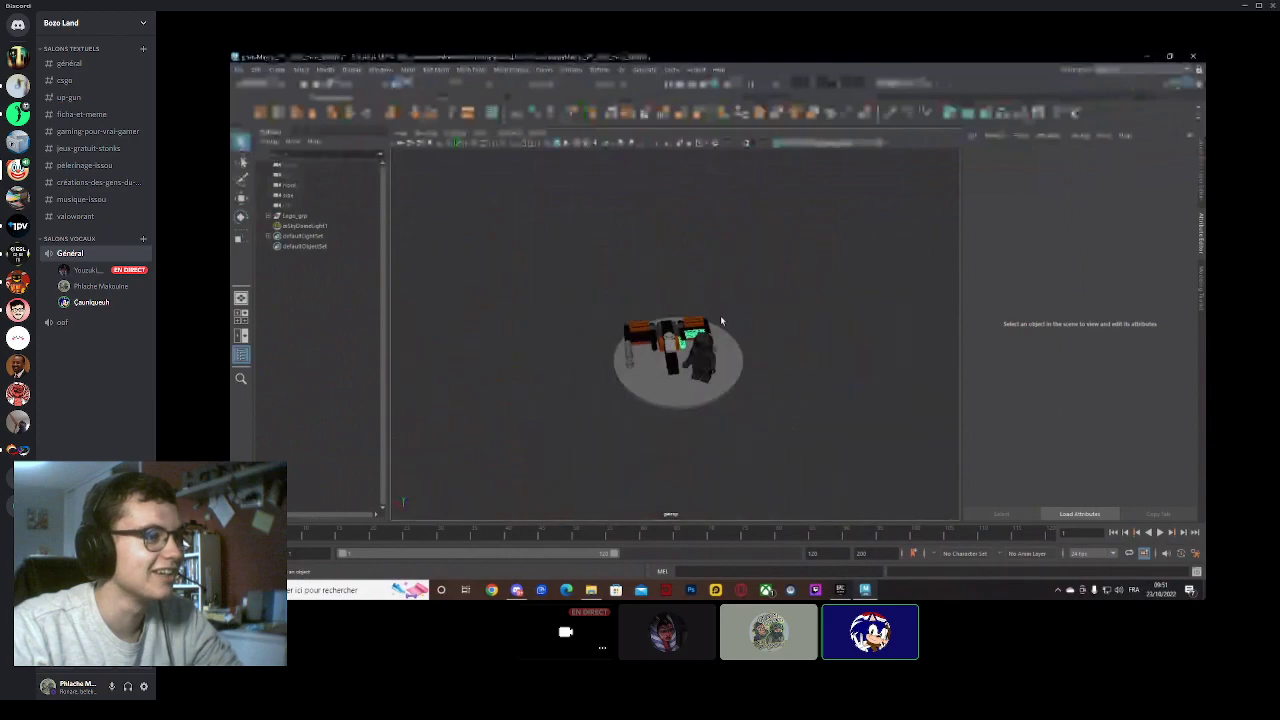
left_click(695, 378)
scroll(718, 389, "up", 3)
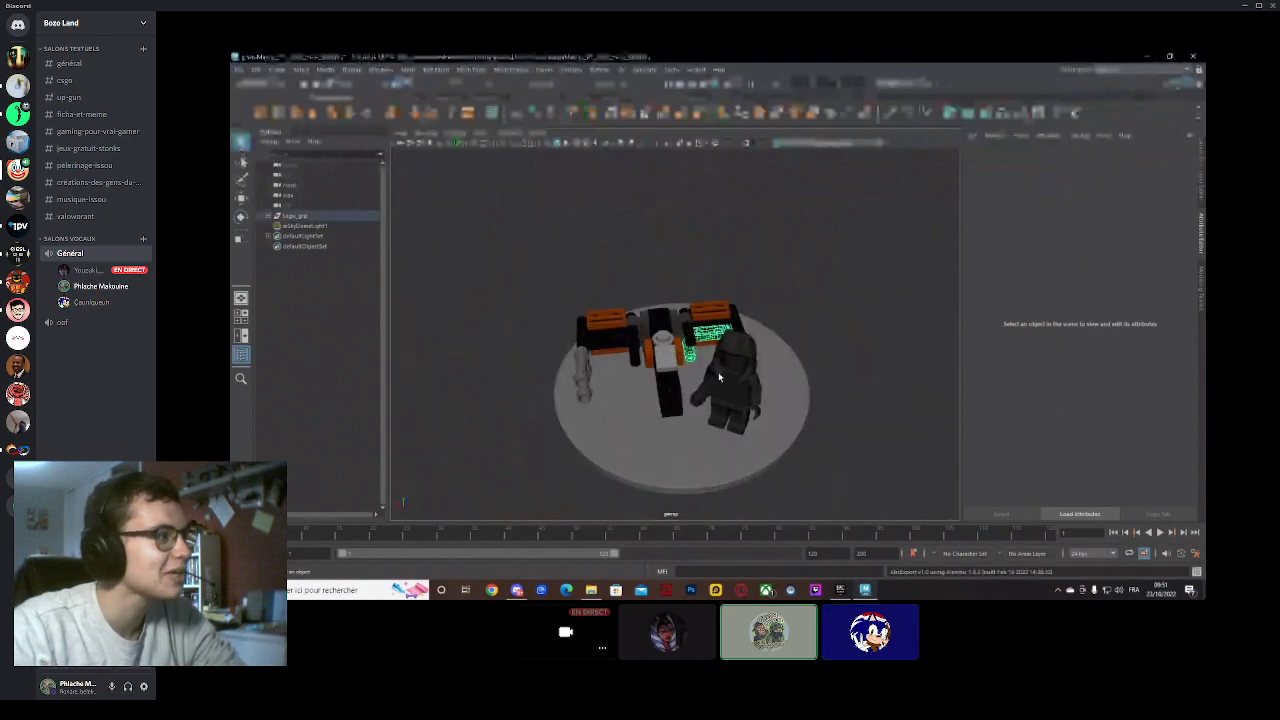
left_click(736, 372)
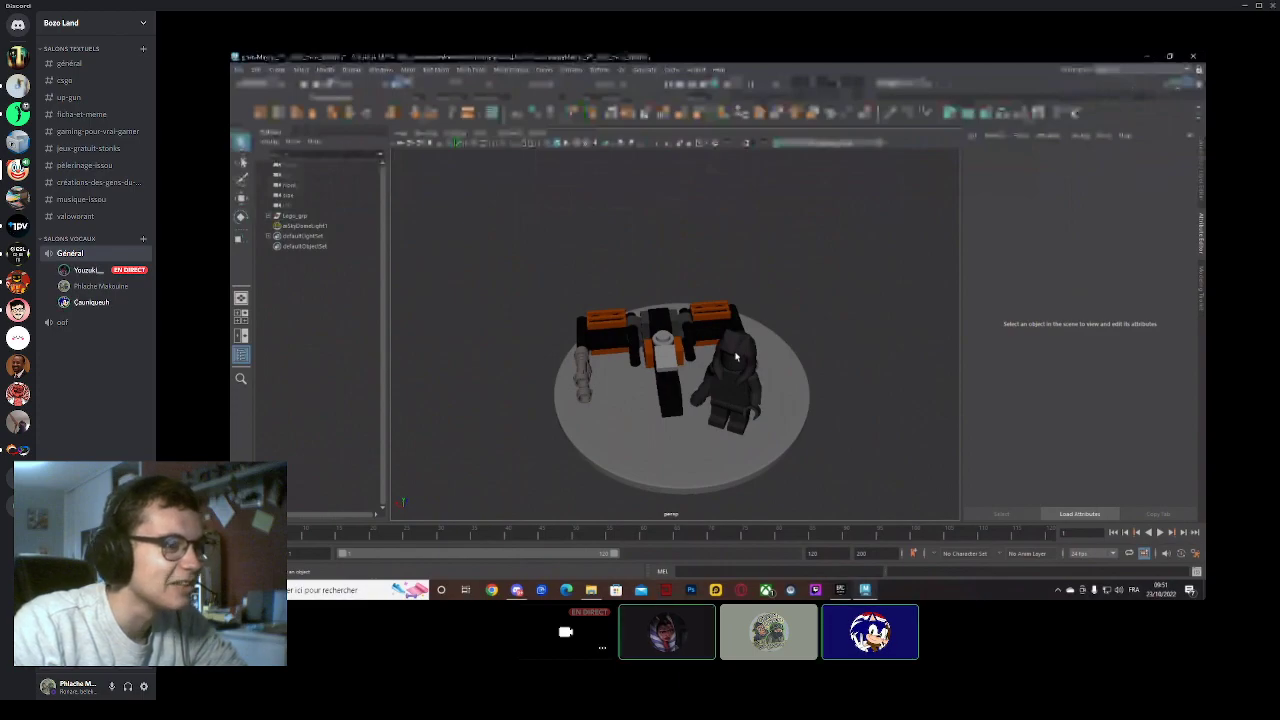
scroll(747, 353, "up", 2)
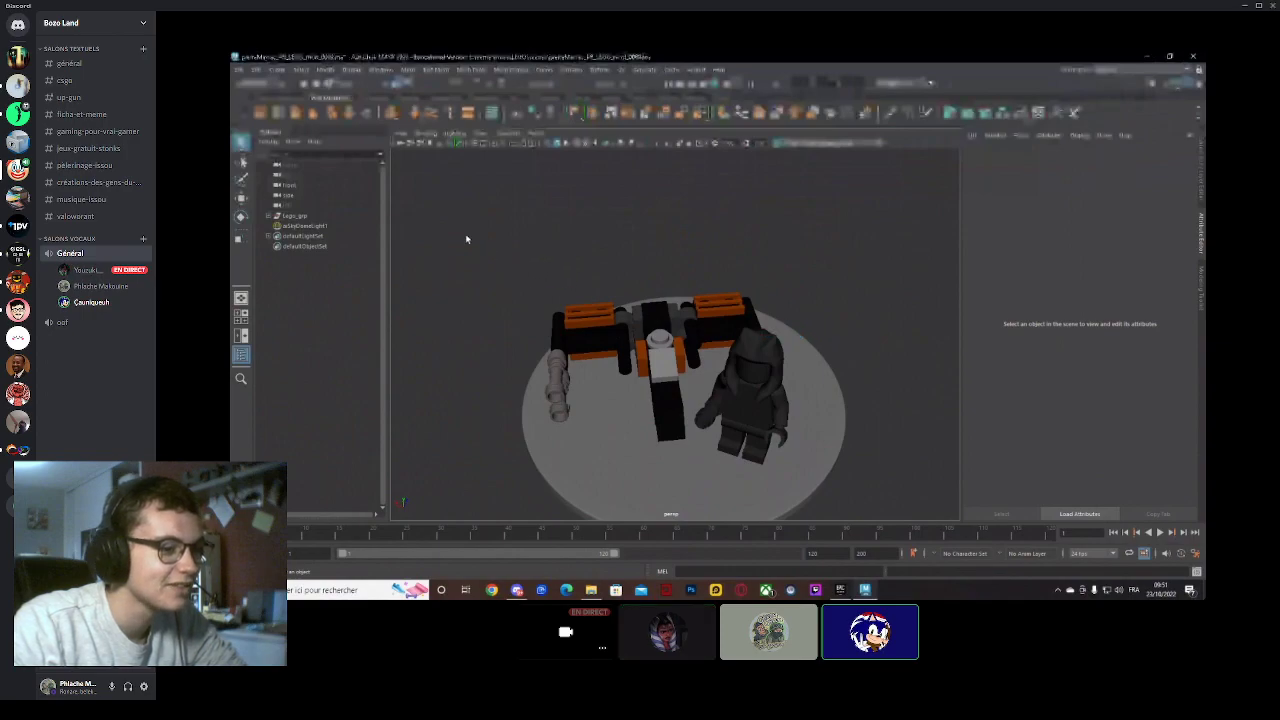
left_click_drag(453, 232, 936, 530)
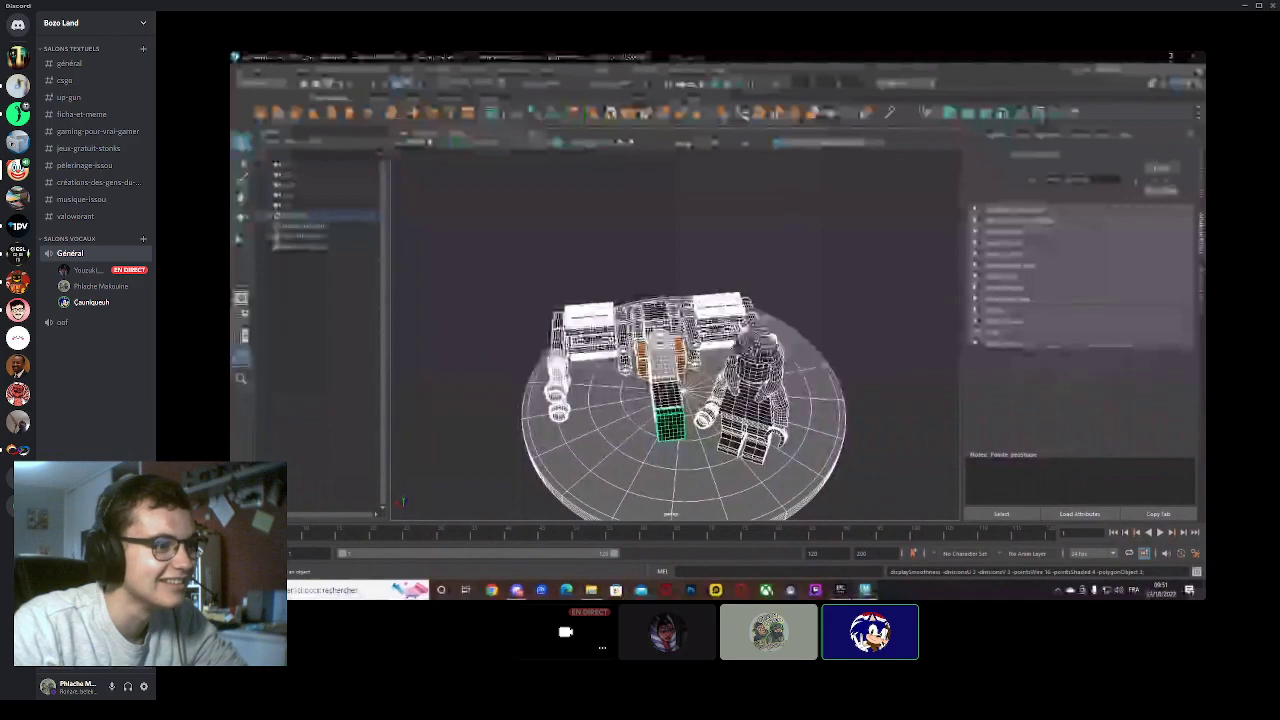
Select the minifigure's headpiece and open the file texture connected to its shader's base color.
left_click(763, 368)
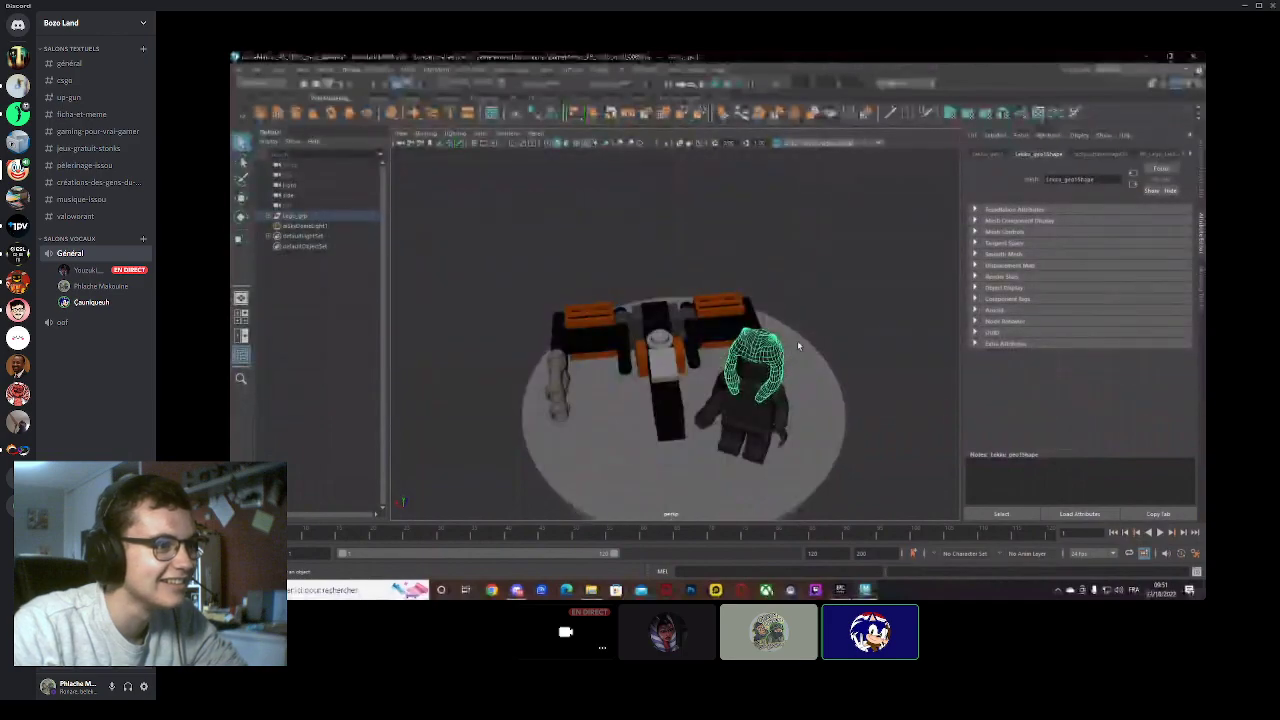
left_click(1170, 156)
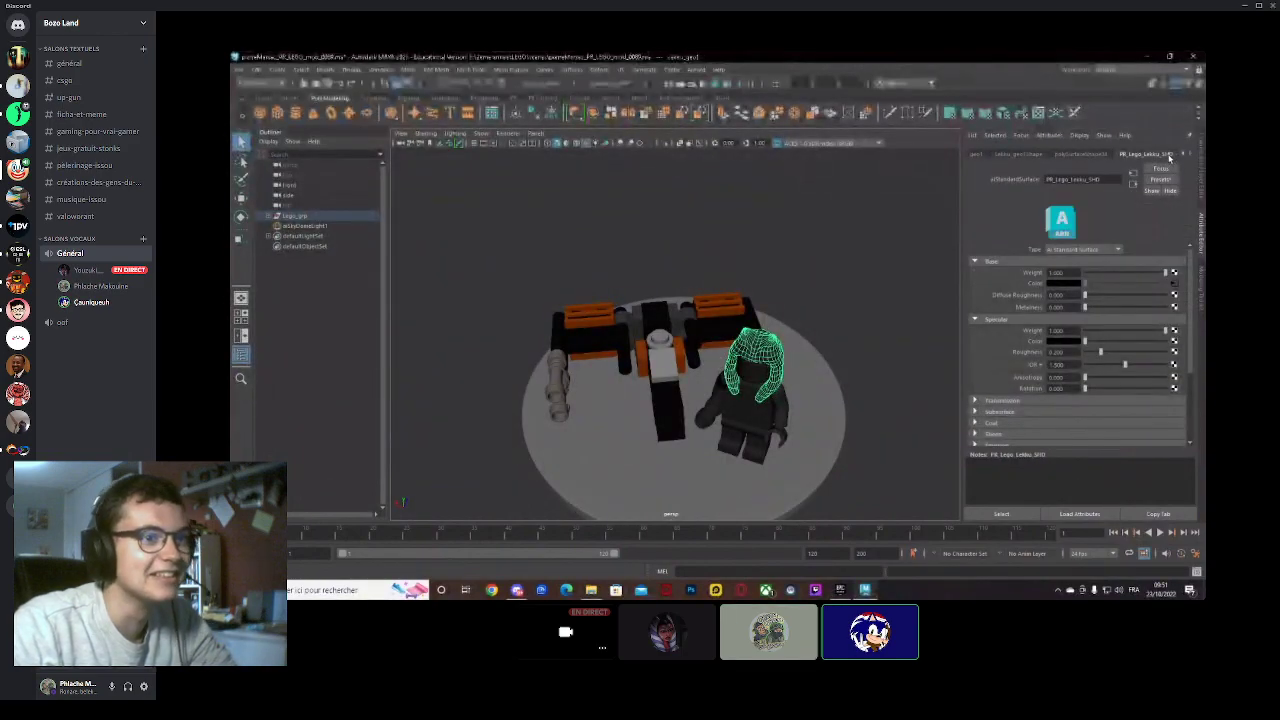
left_click(1174, 285)
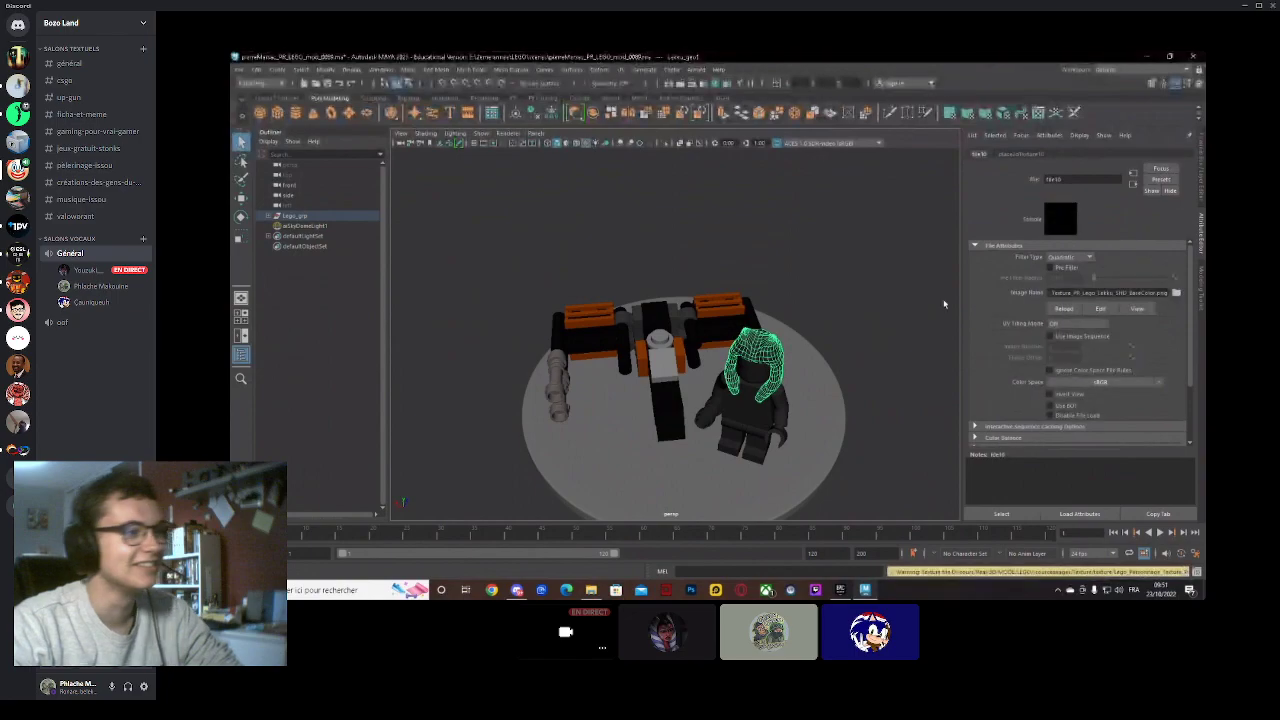
Browse for the file node's replacement image, navigating to the Texture folder inside the LEGO project's sourceimages.
left_click(1177, 292)
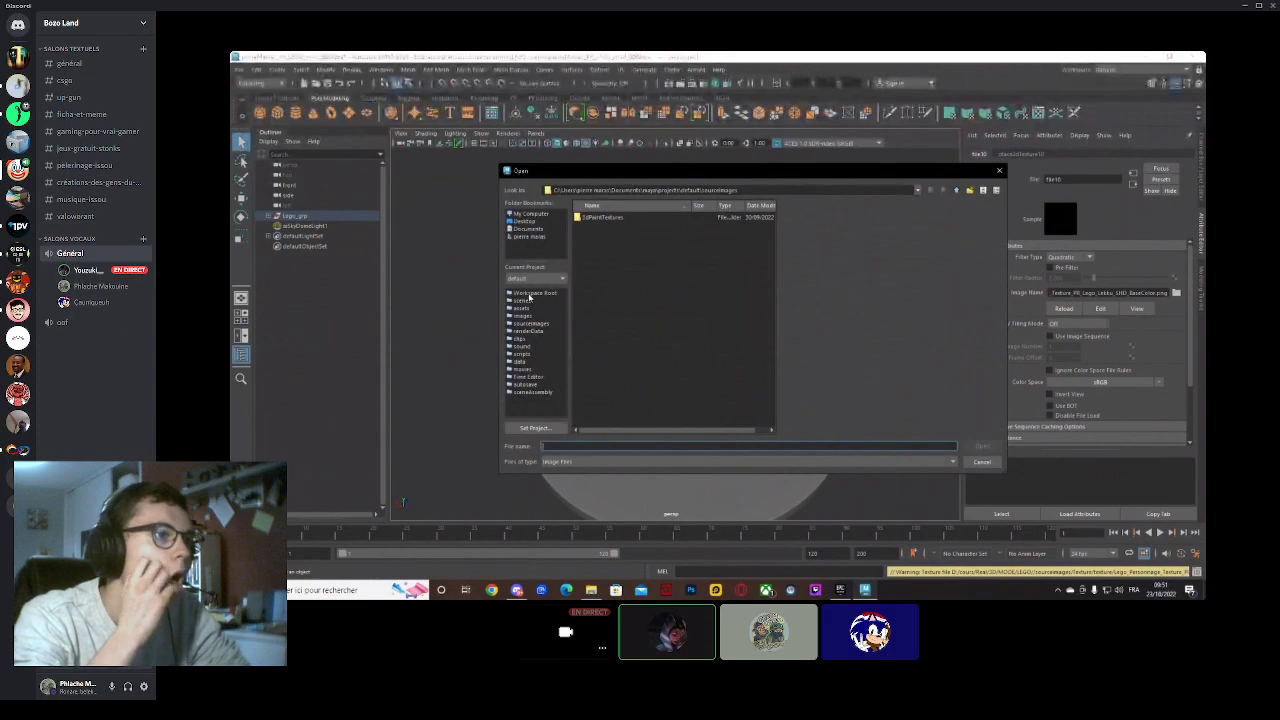
left_click(529, 236)
double_click(583, 228)
double_click(588, 218)
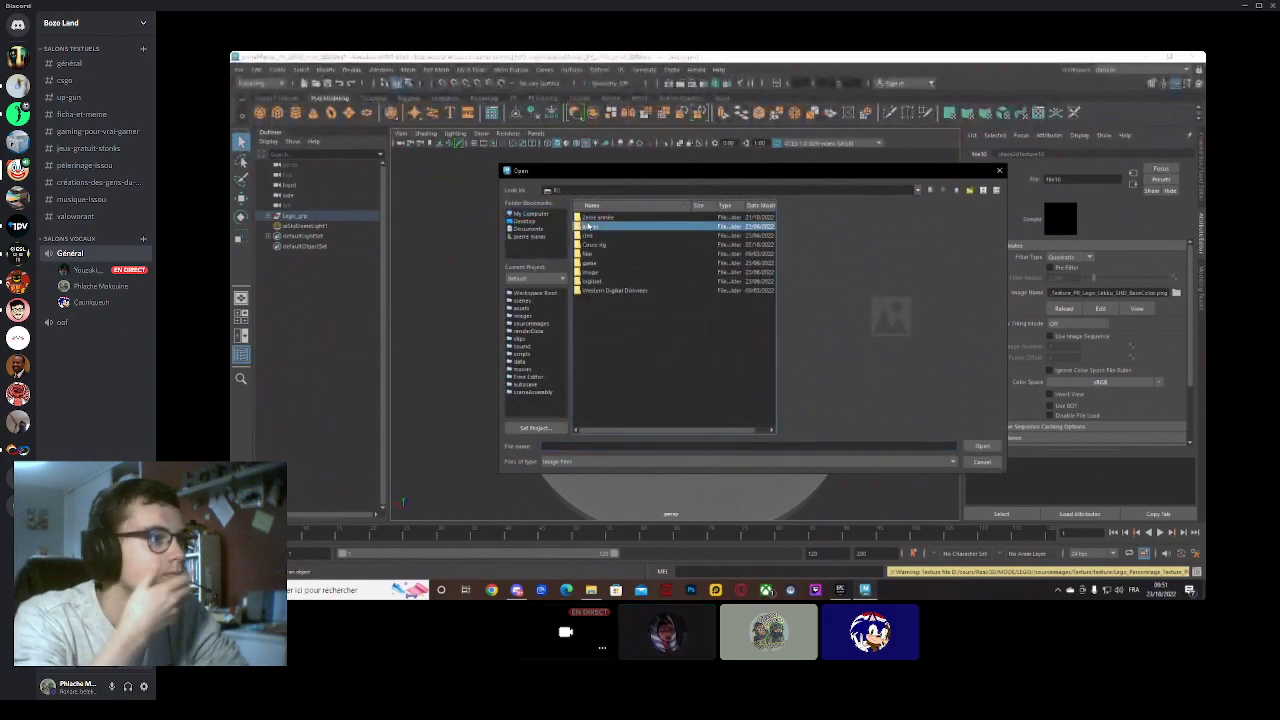
left_click(930, 190)
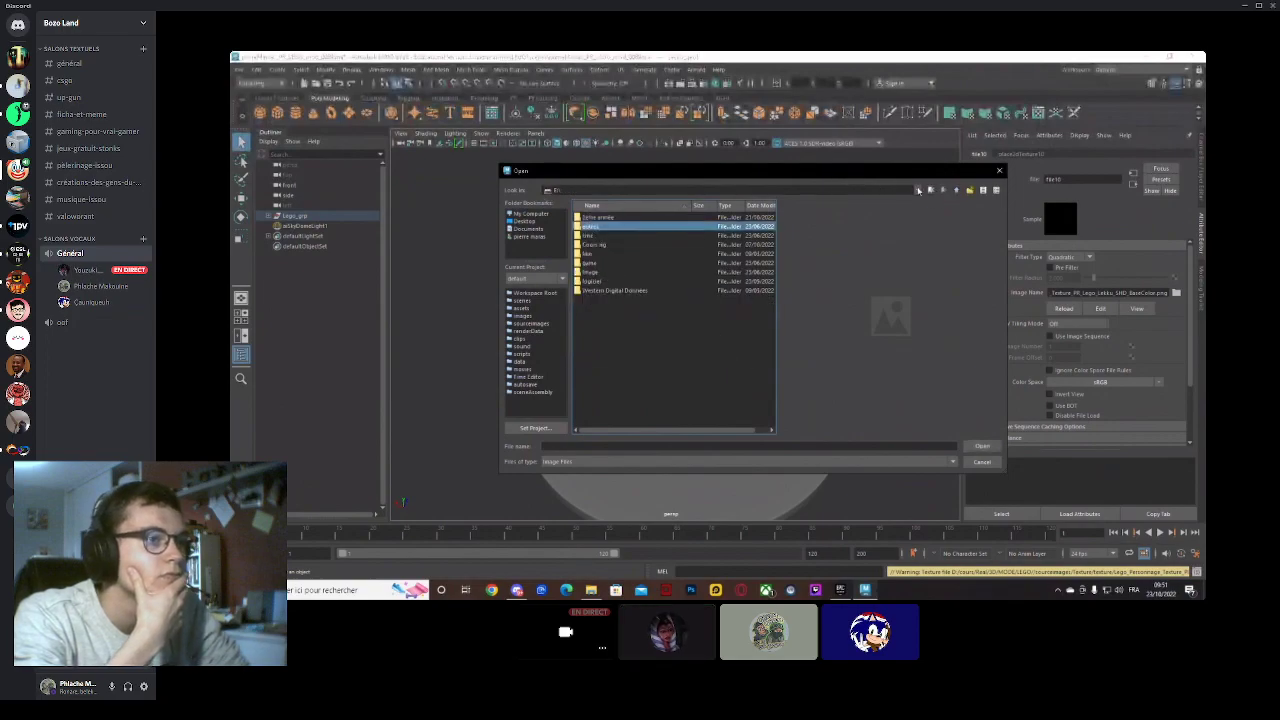
double_click(606, 226)
double_click(610, 234)
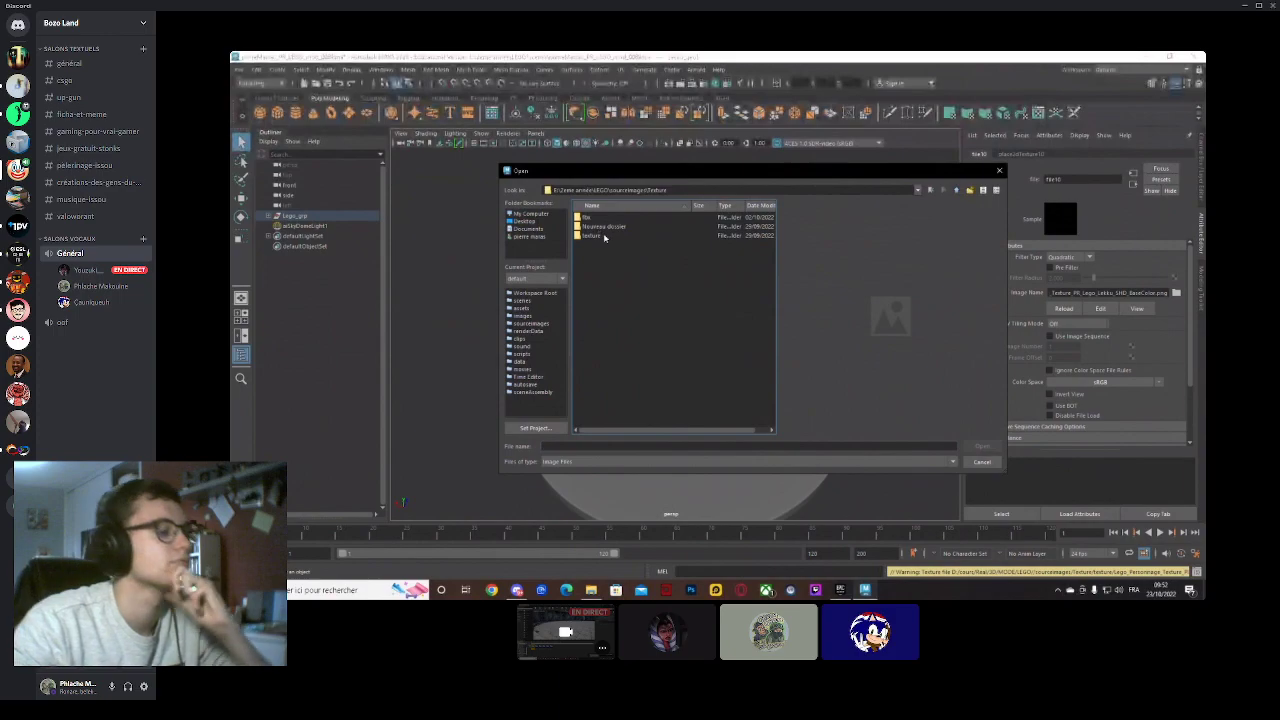
Switch to Discord's gaming-pour-vrai-gamer channel and enlarge the posted image of the white and yellow spaceship.
mouse_move(437, 671)
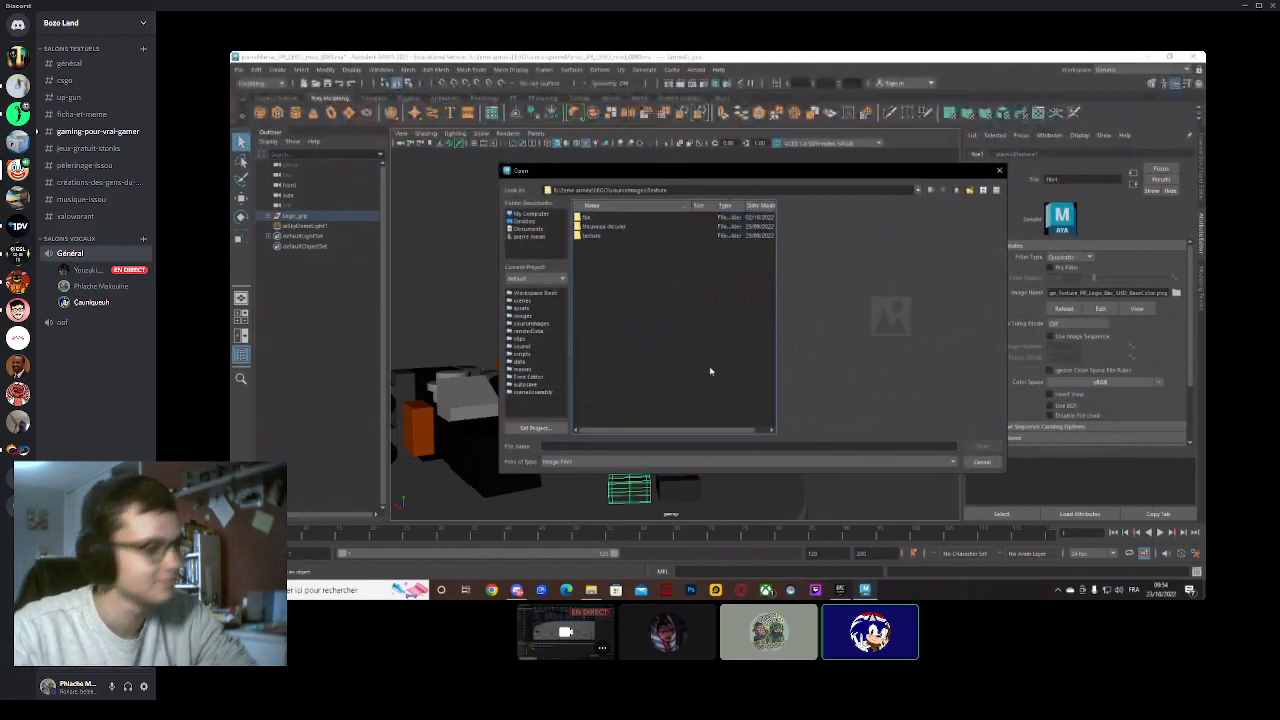
left_click(80, 134)
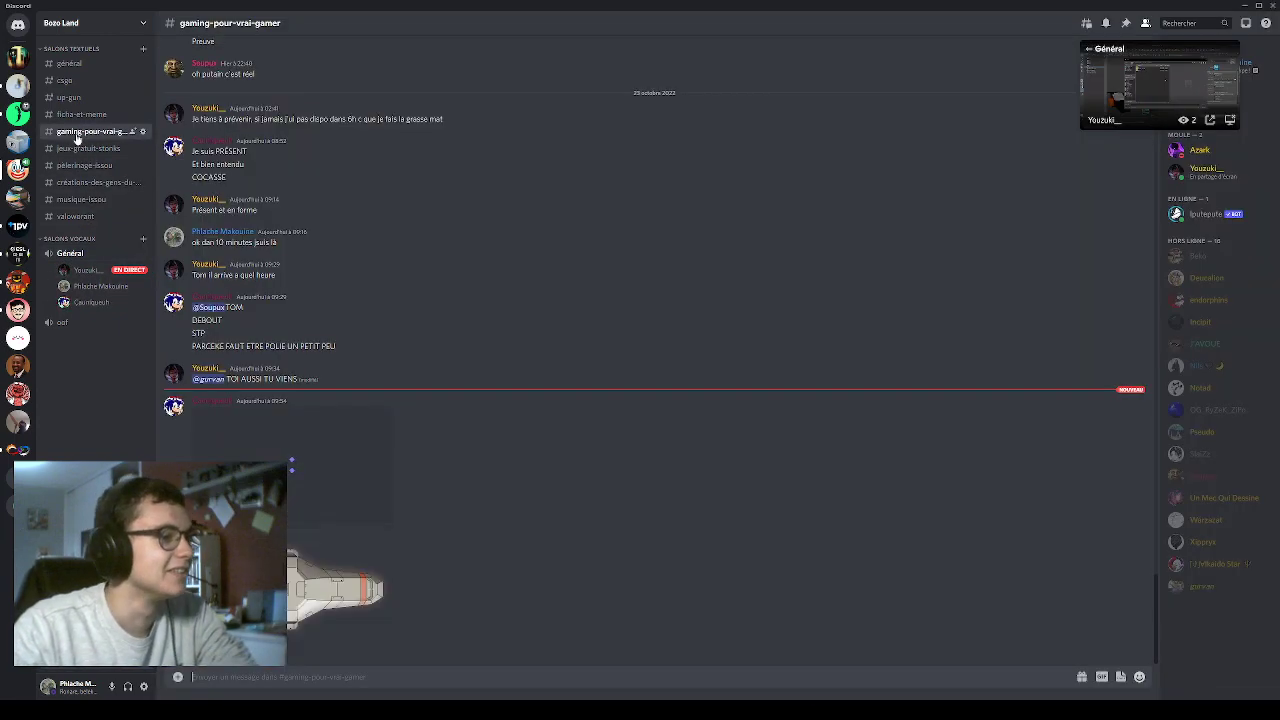
left_click(291, 484)
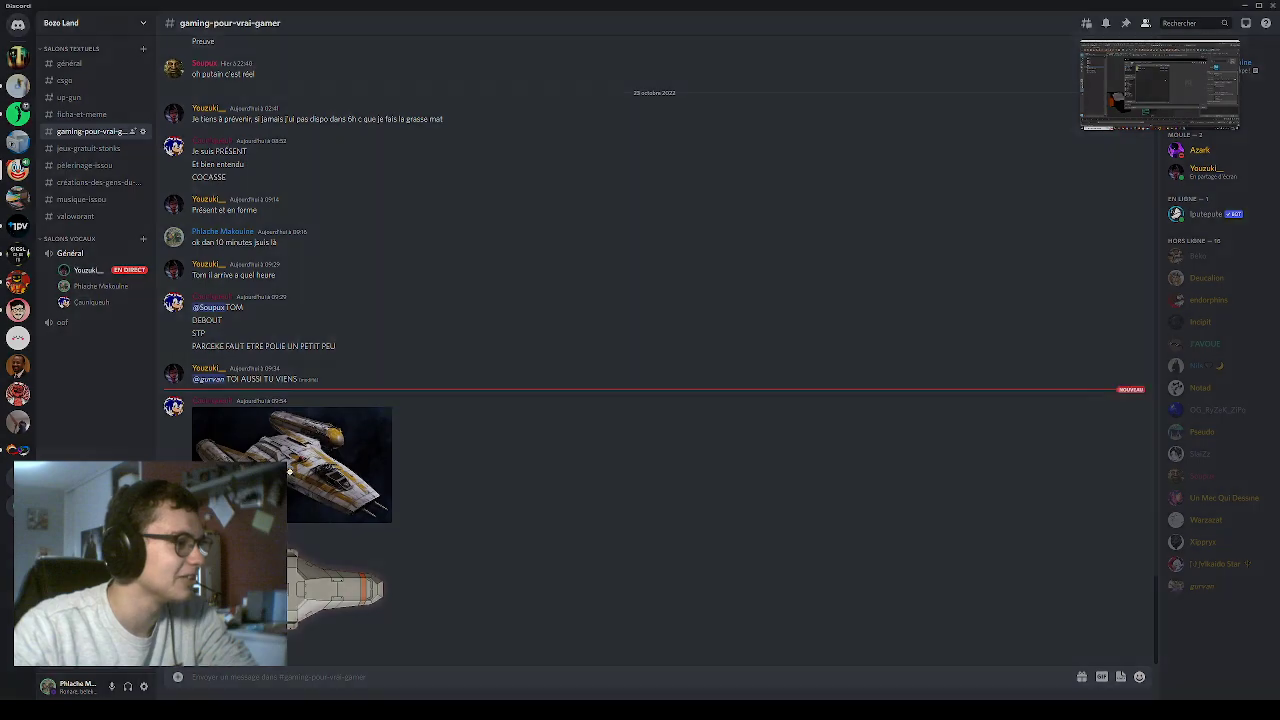
left_click(290, 586)
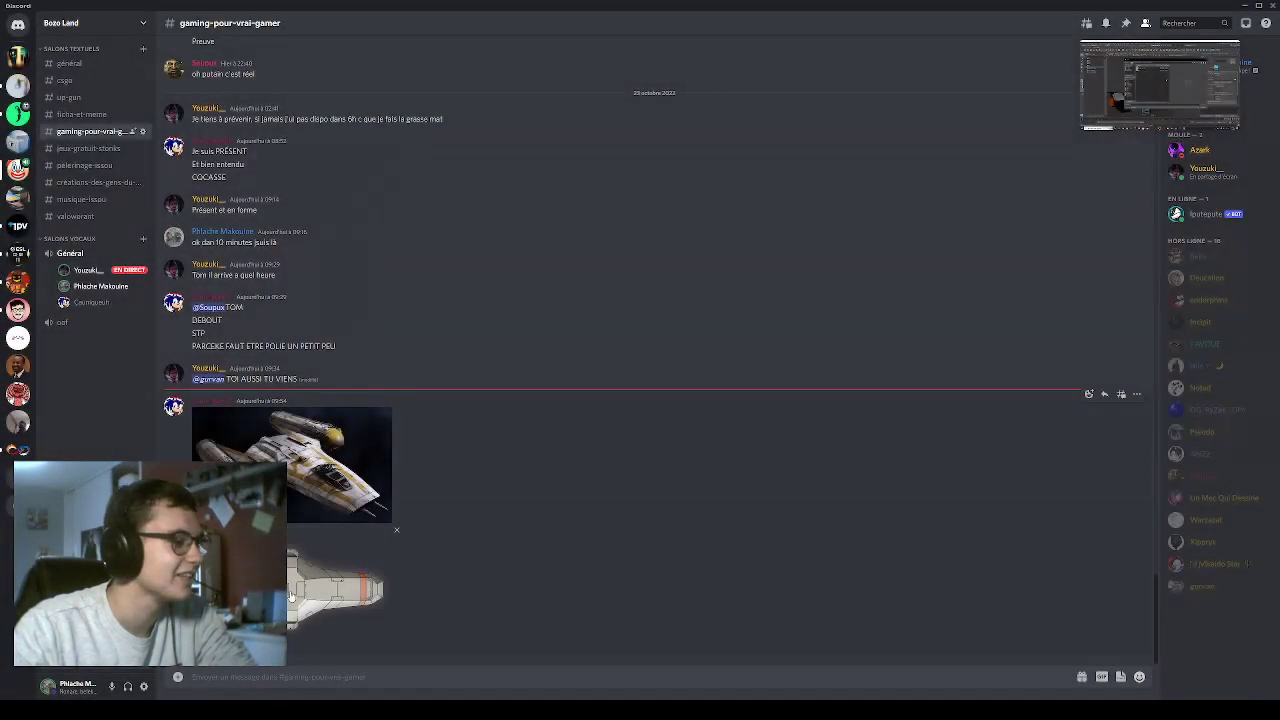
left_click(292, 596)
left_click(346, 455)
left_click(380, 440)
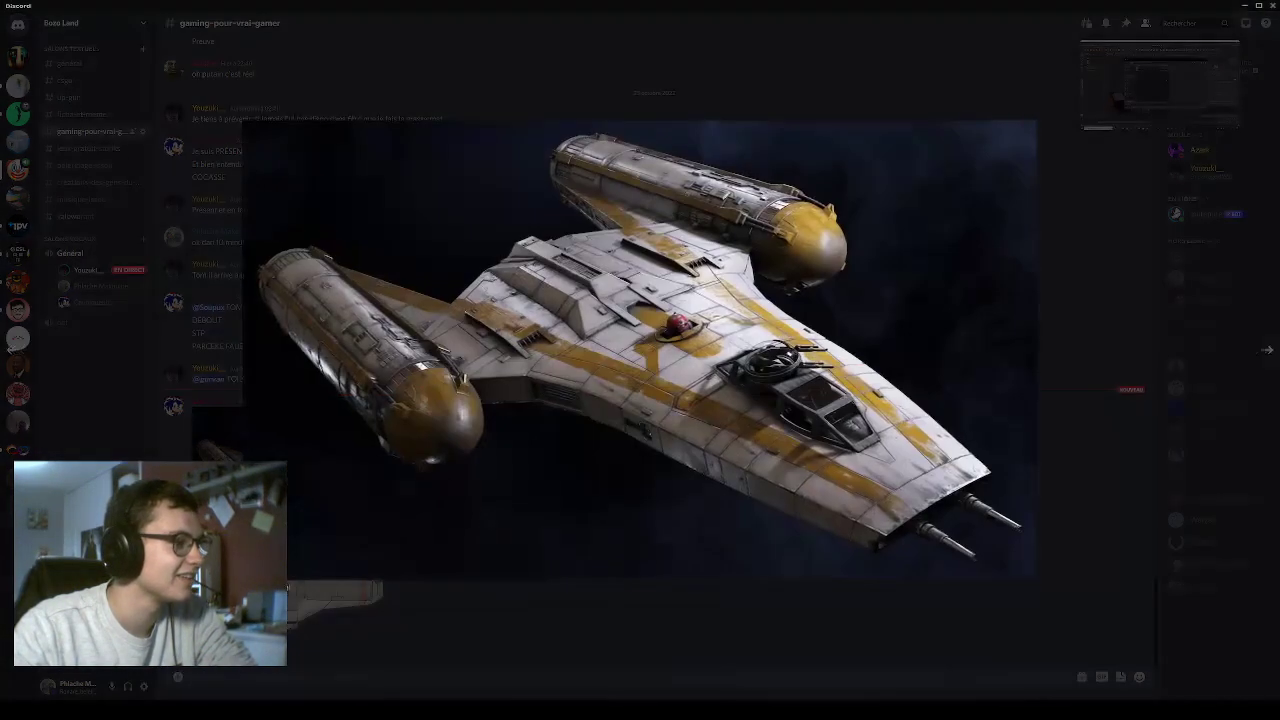
Enlarge the posted image of the white ship with orange stripes, close it, and return to the Général live stream.
left_click(396, 530)
left_click(316, 578)
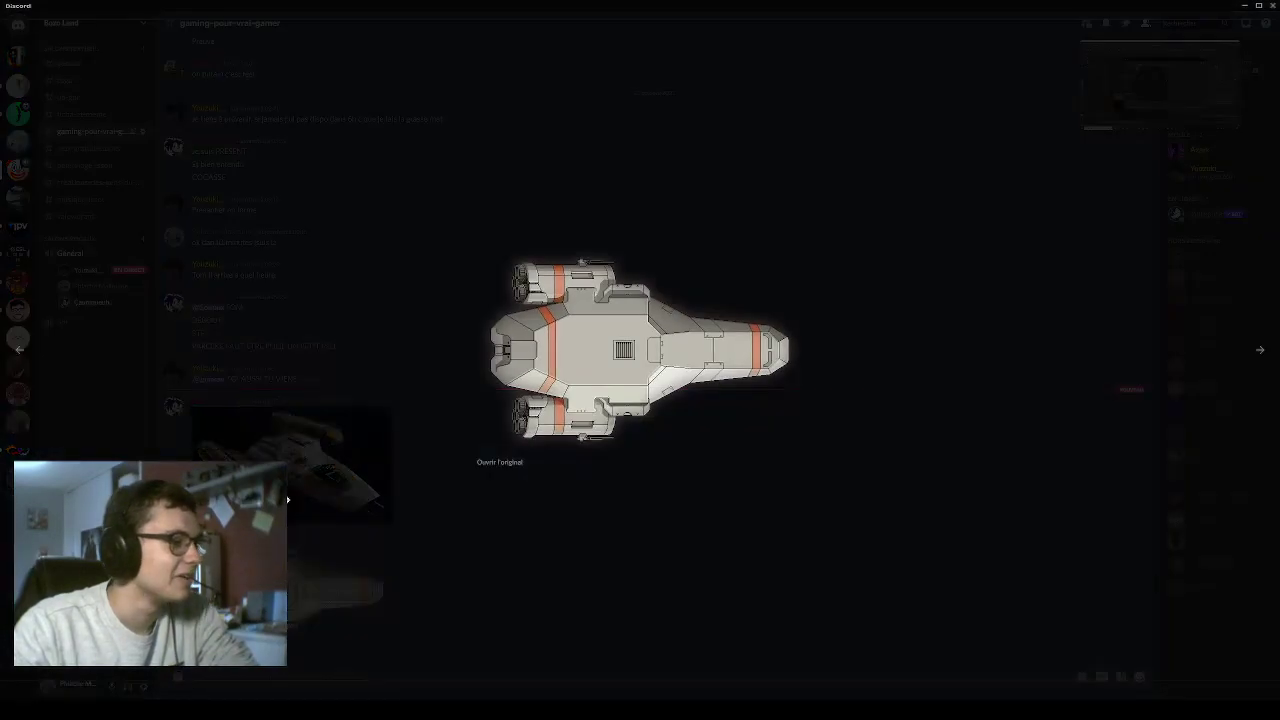
left_click(316, 578)
left_click(305, 605)
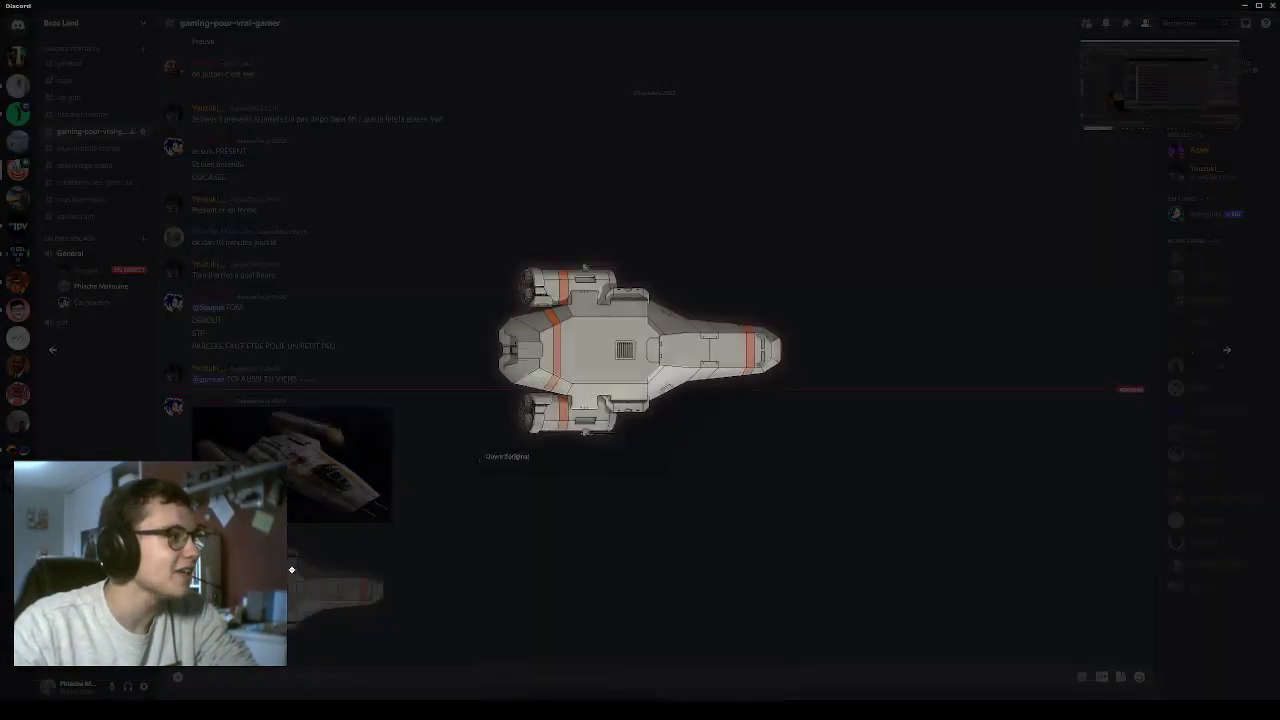
left_click(305, 605)
left_click(290, 506)
left_click(220, 430)
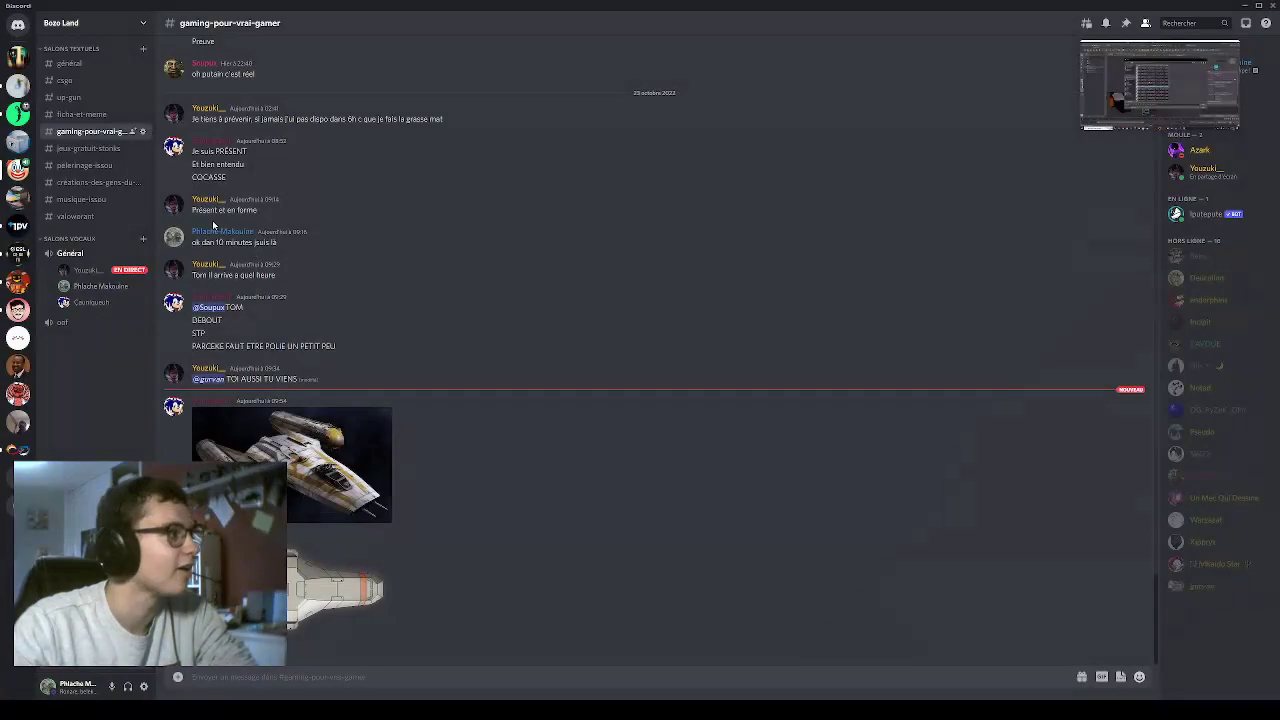
mouse_move(88, 270)
left_click(215, 318)
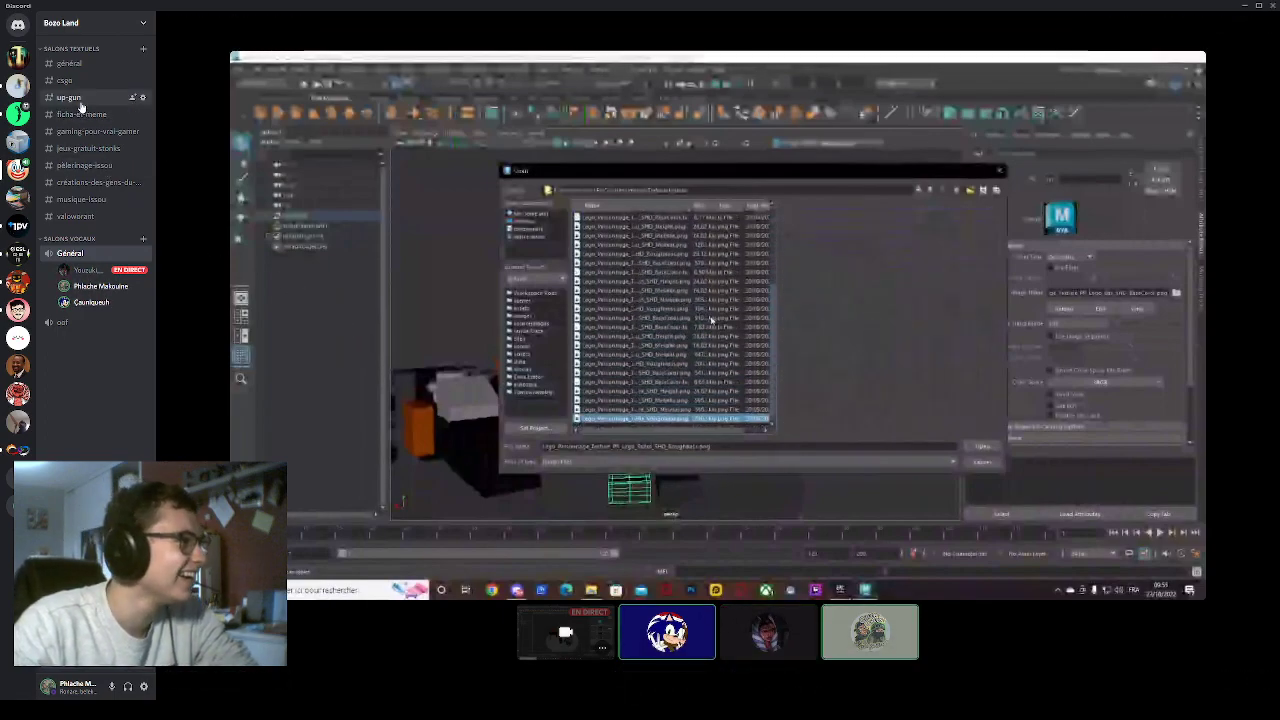
Reopen the gaming-pour-vrai-gamer channel to check its latest posts and return to the Général live stream.
left_click(82, 114)
left_click(90, 131)
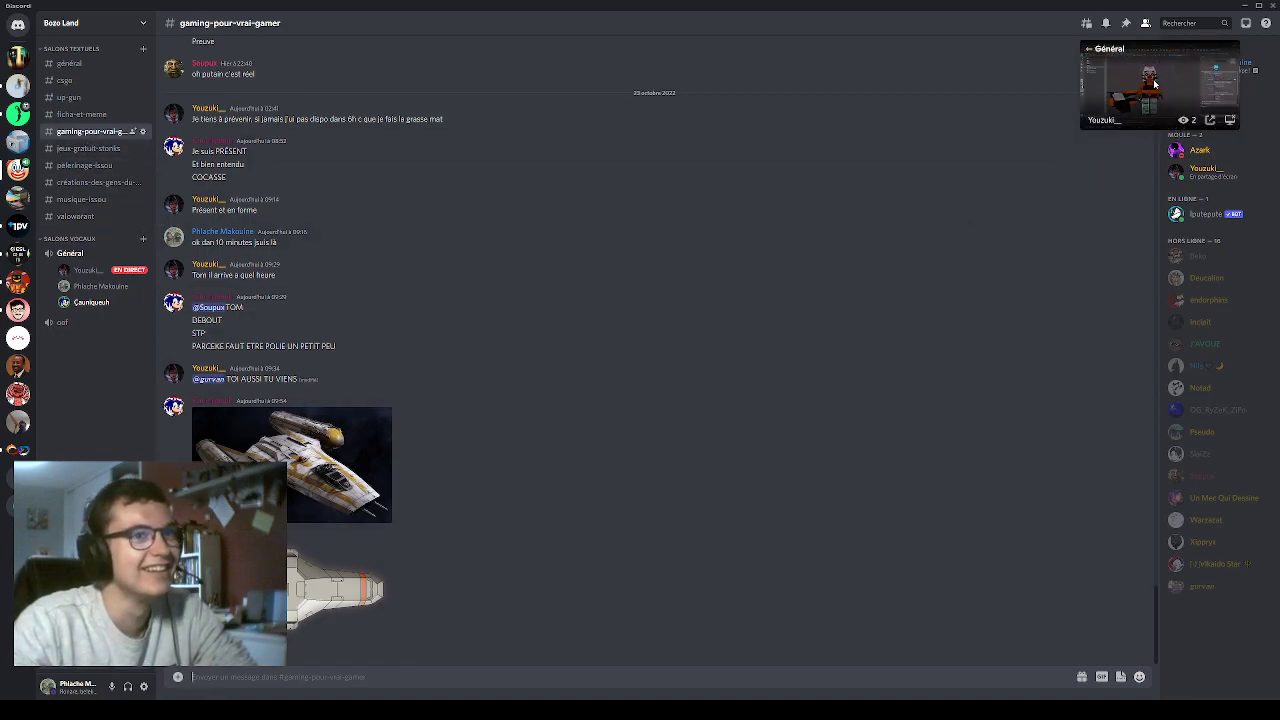
left_click(1103, 52)
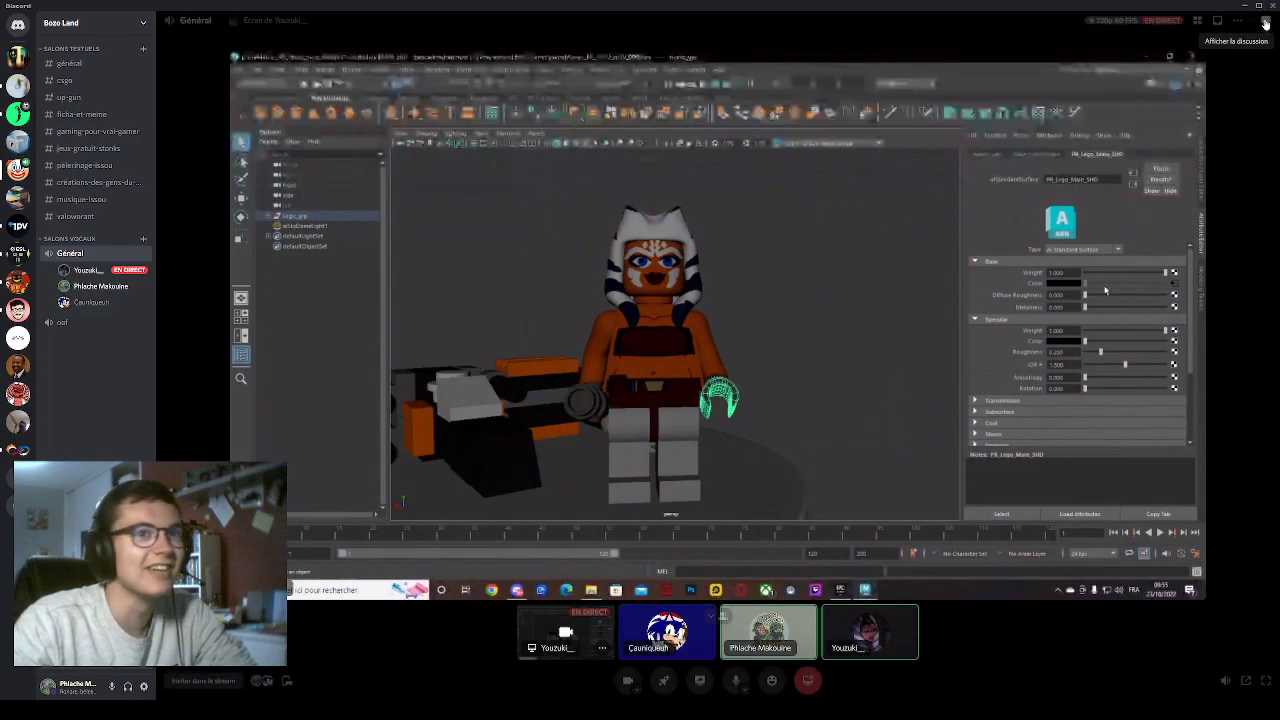
Show the text chat of the Général voice channel beside the stream and close it again.
left_click(1264, 23)
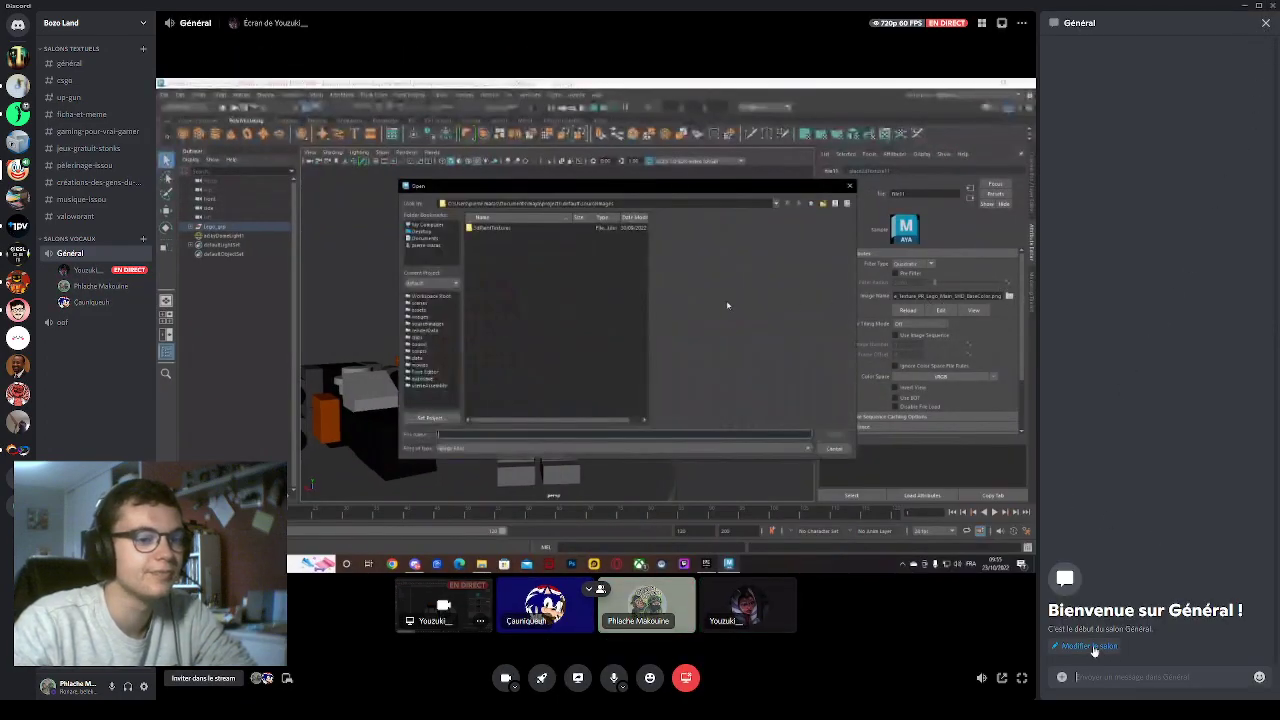
left_click(1267, 24)
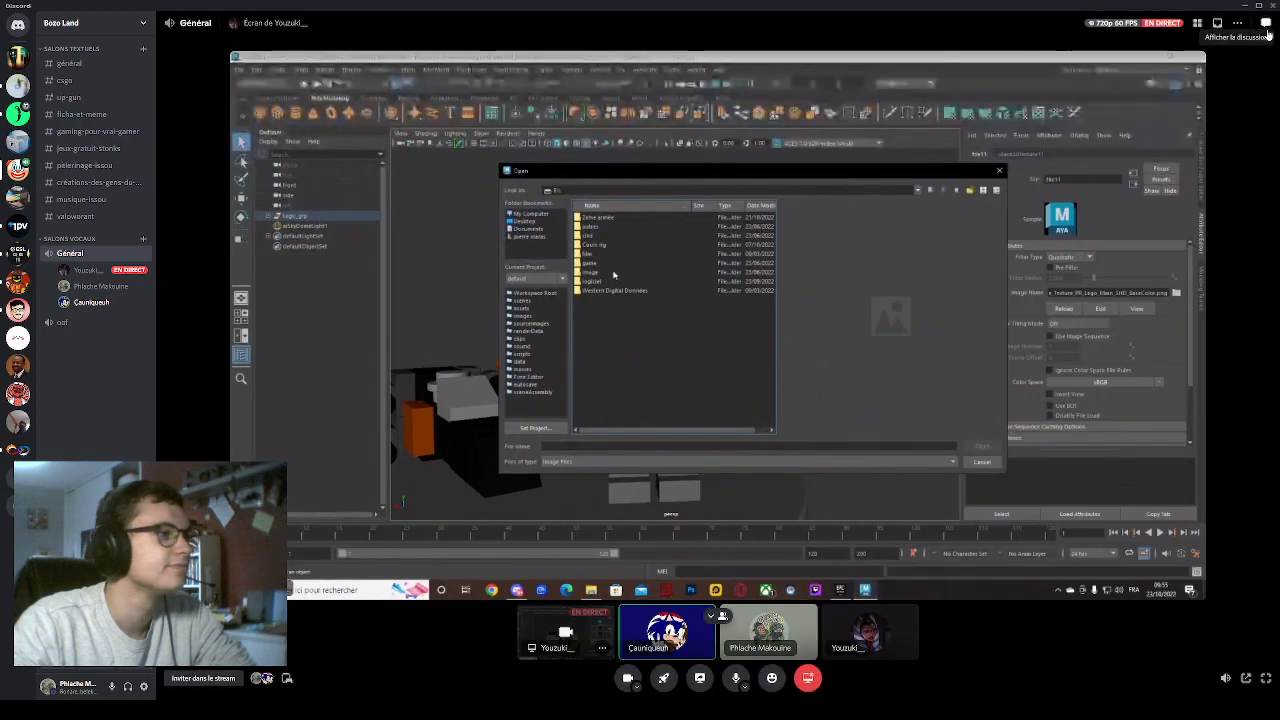
left_click(422, 293)
left_click(420, 277)
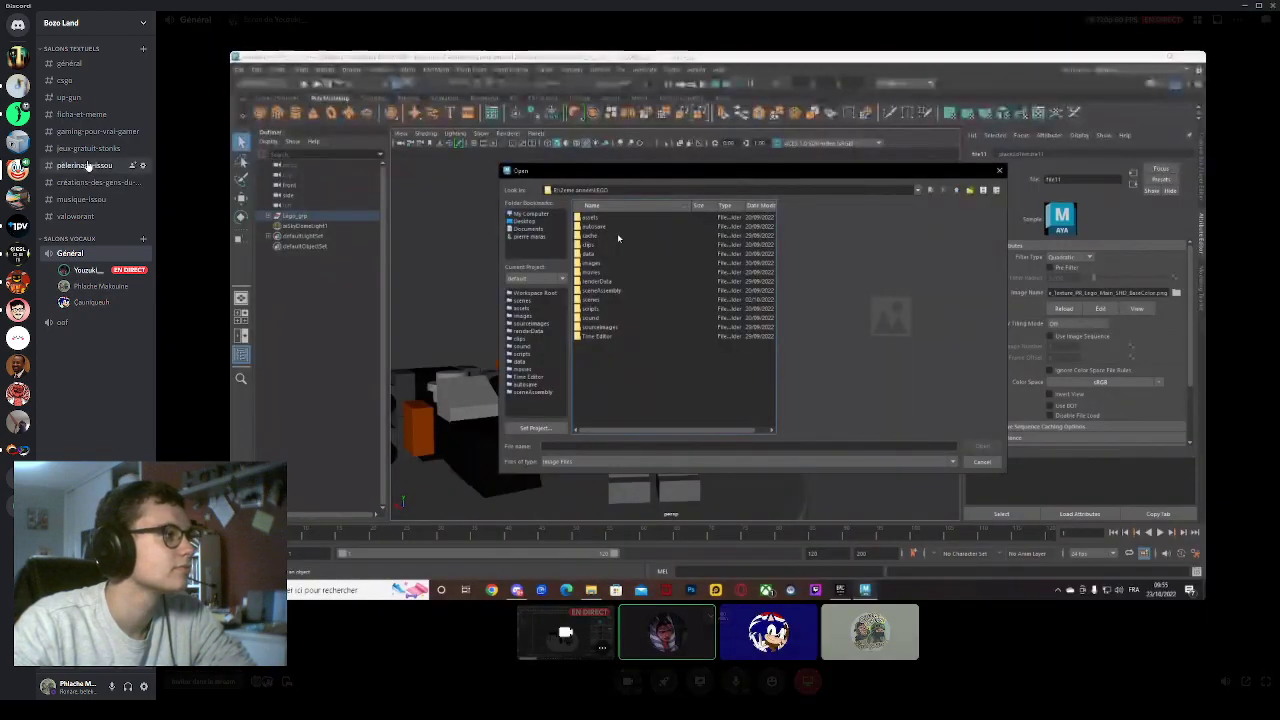
Look at the gaming-pour-vrai-gamer channel once more, and bring the Maya screen share back into the main view.
left_click(88, 131)
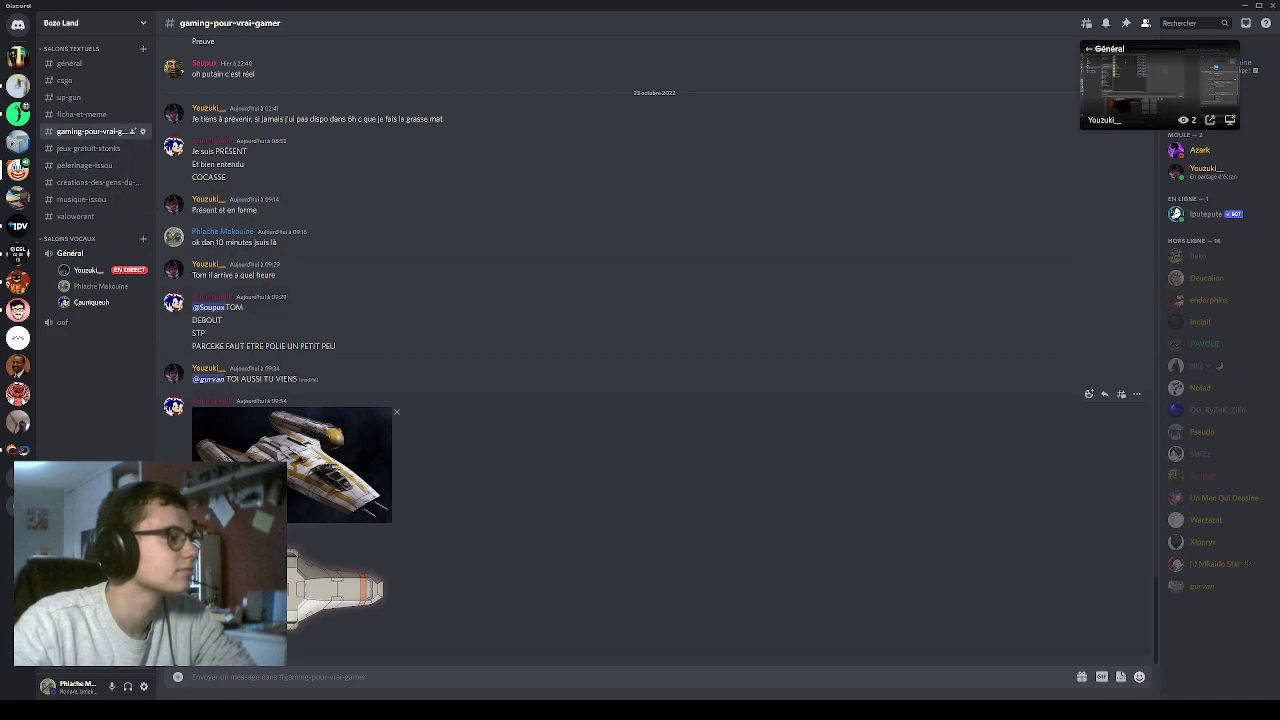
left_click(1109, 52)
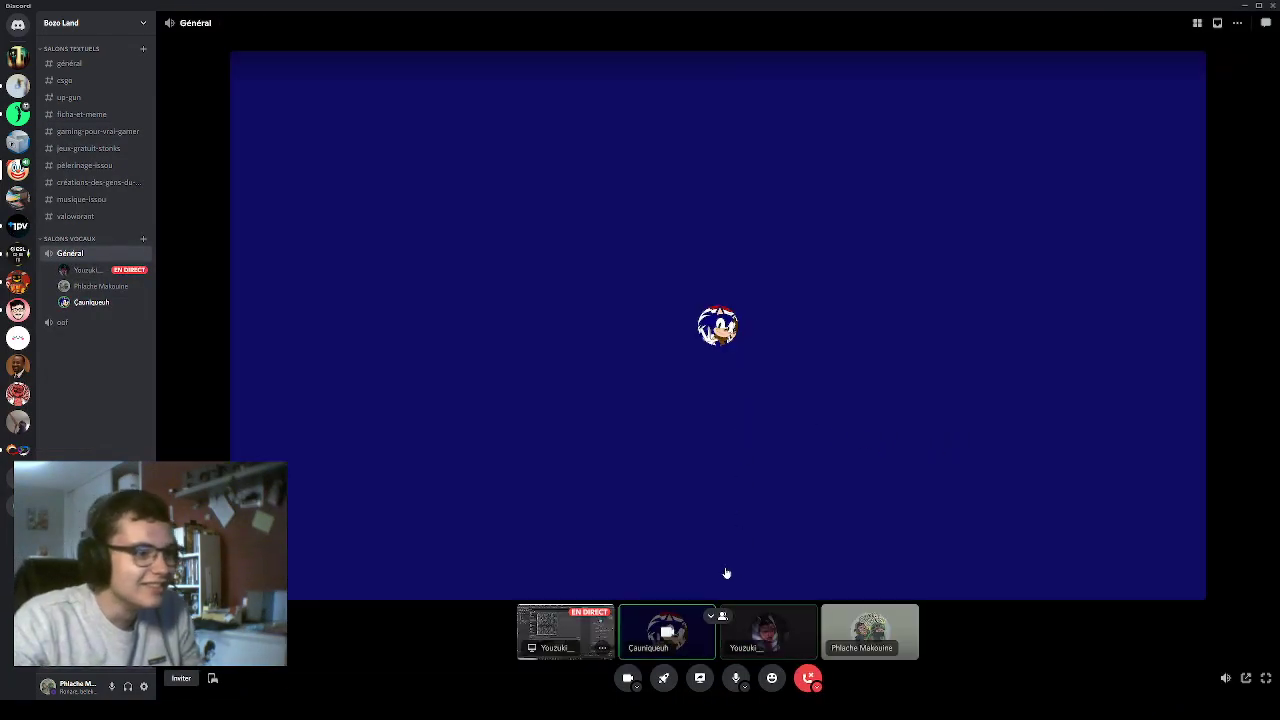
left_click(727, 573)
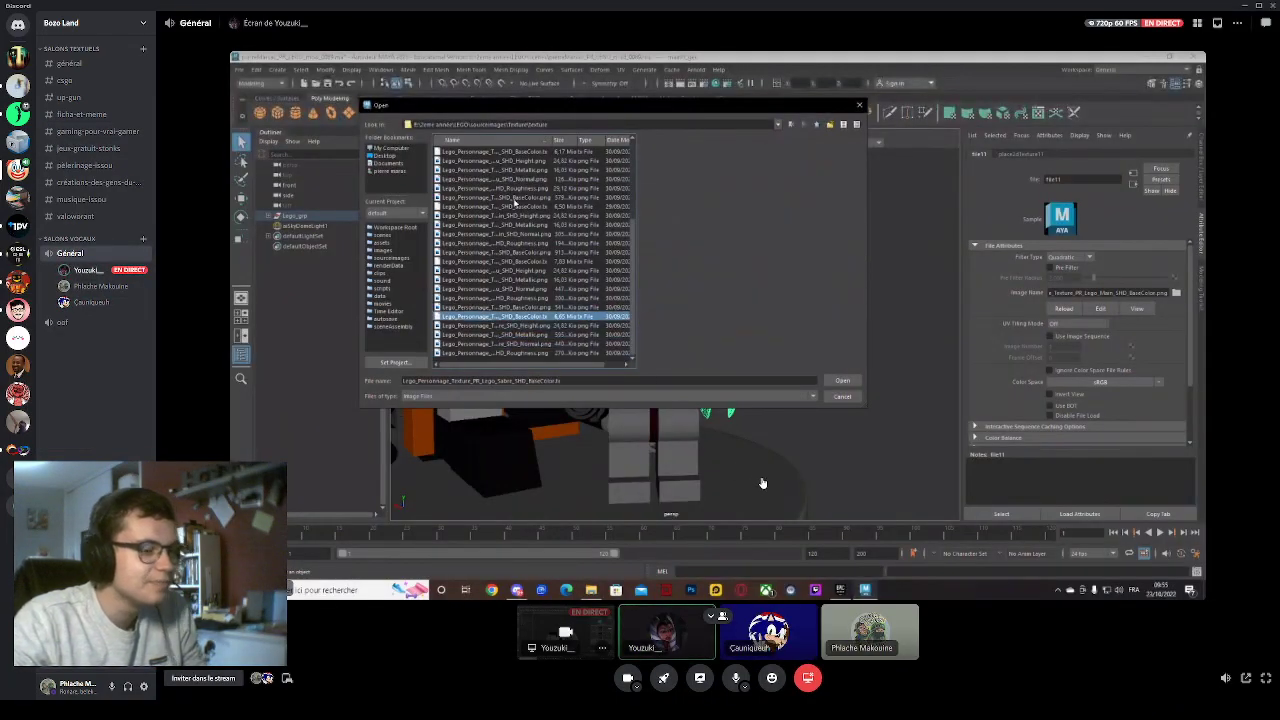
Switch the call view to another participant's tile and bring the Maya screen share back into the main view.
left_click(762, 483)
left_click(769, 457)
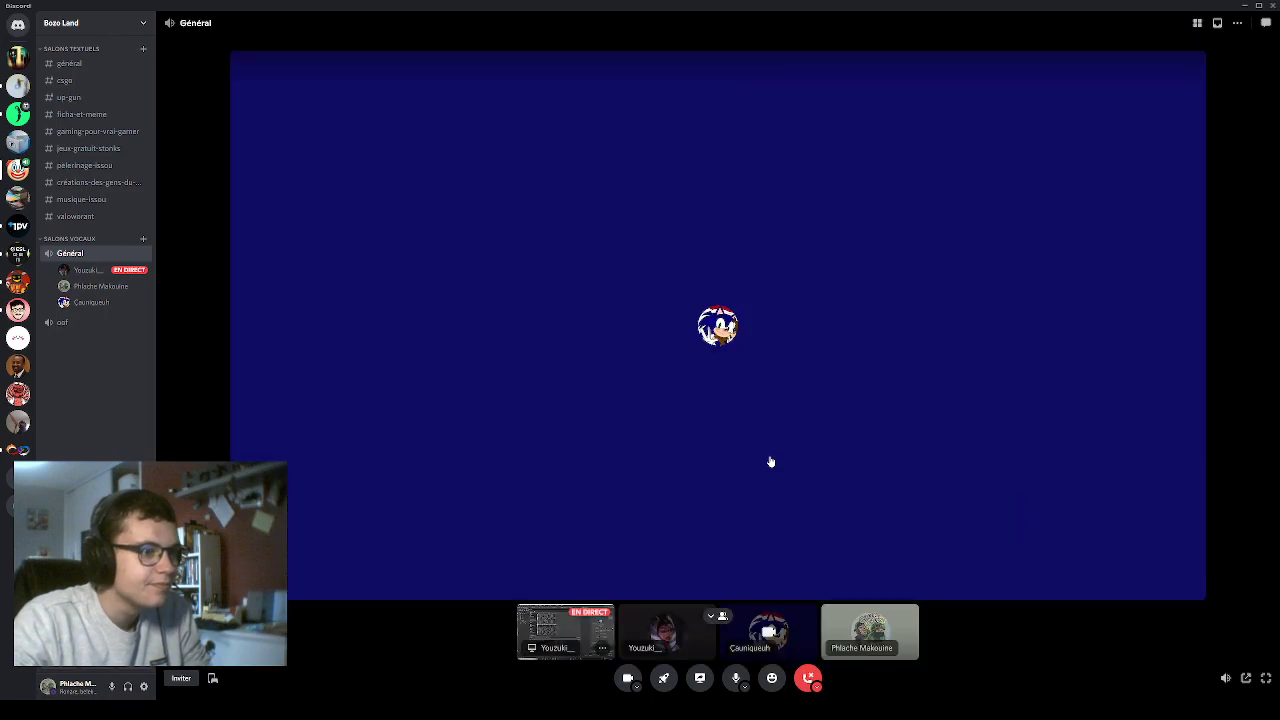
left_click(770, 461)
left_click(680, 330)
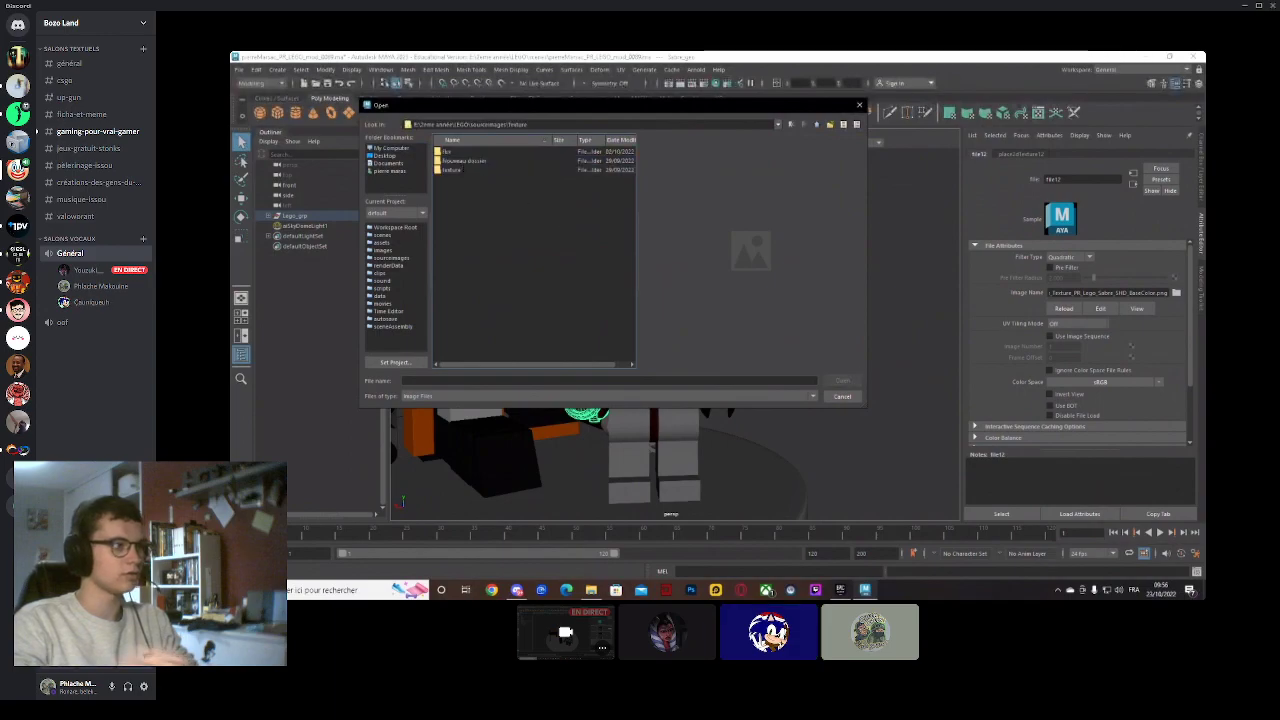
Enlarge the posted FTL battle screenshot in the gaming-pour-vrai-gamer channel, close it, and return to the Général live stream.
left_click(50, 131)
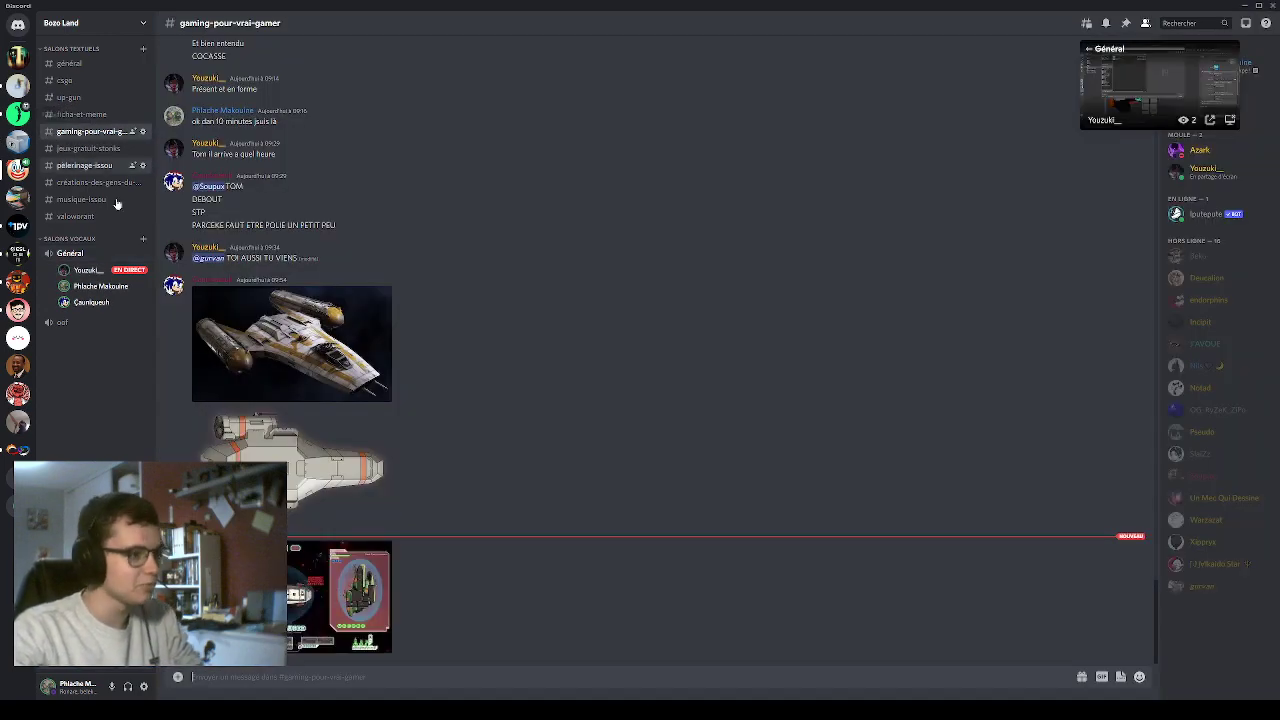
left_click(360, 595)
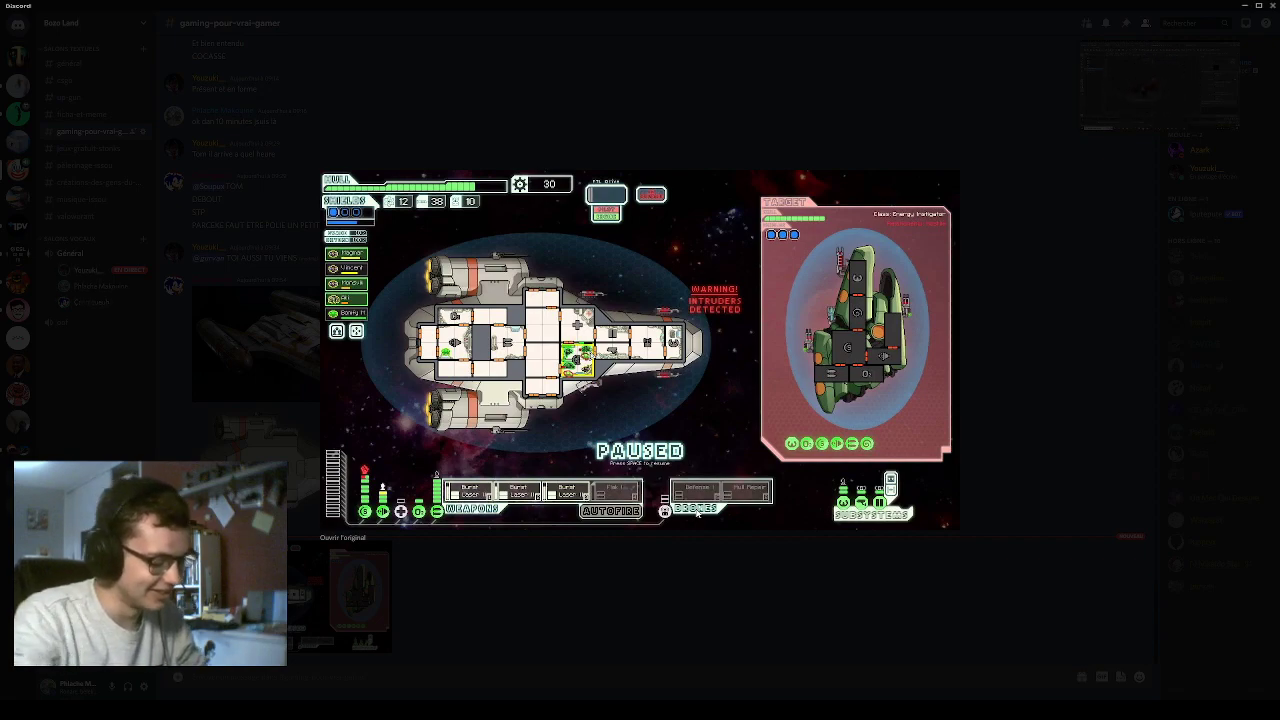
left_click(563, 616)
mouse_move(110, 270)
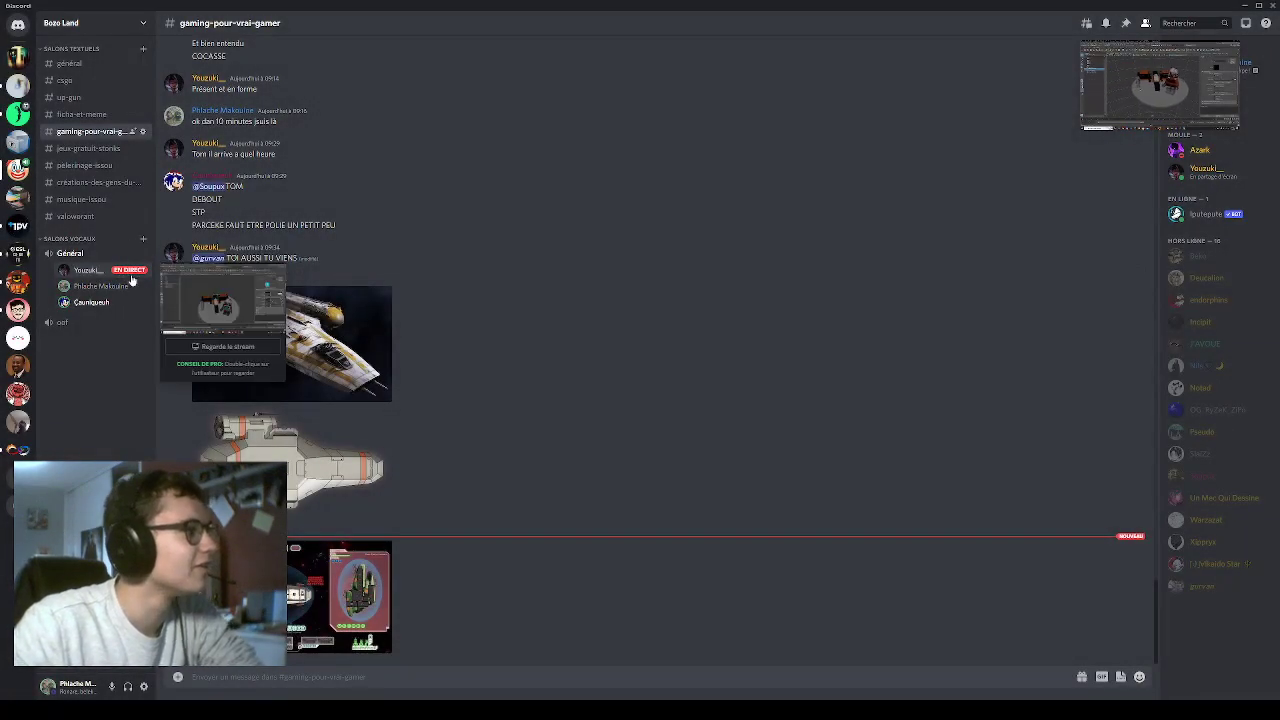
left_click(210, 302)
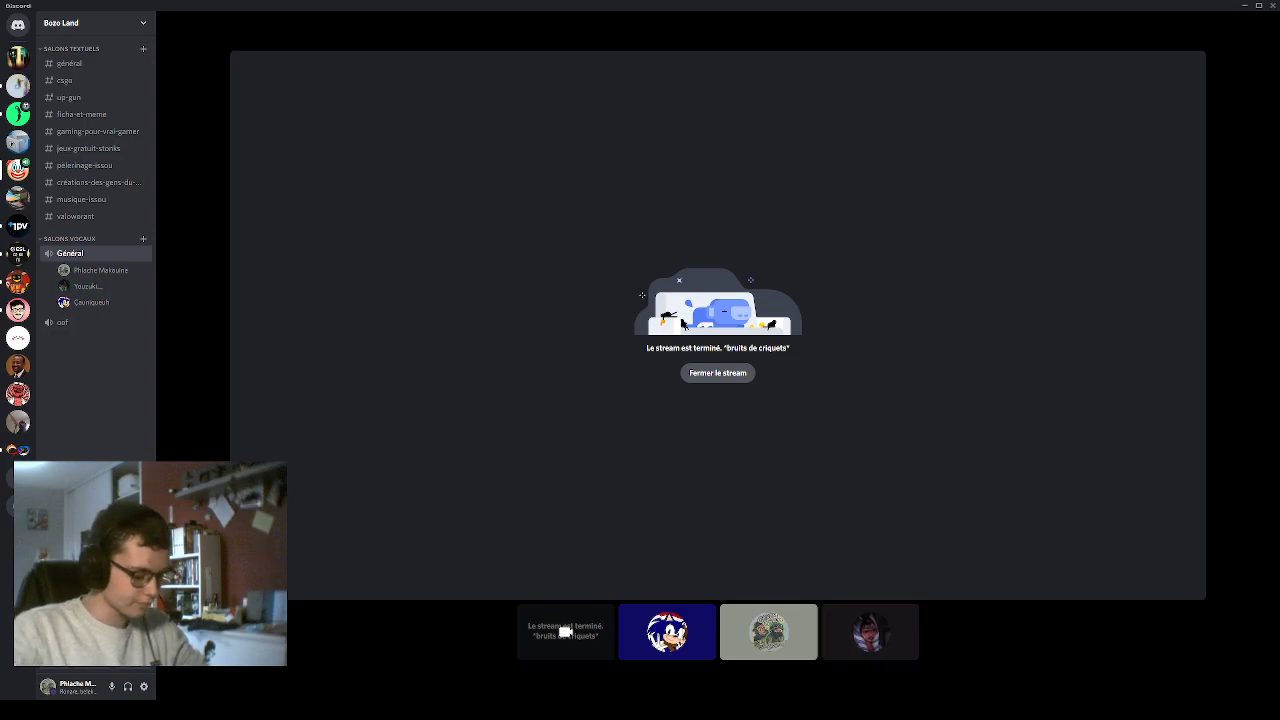
Close the ended stream and rate the viewing experience with the happiest face.
left_click(702, 373)
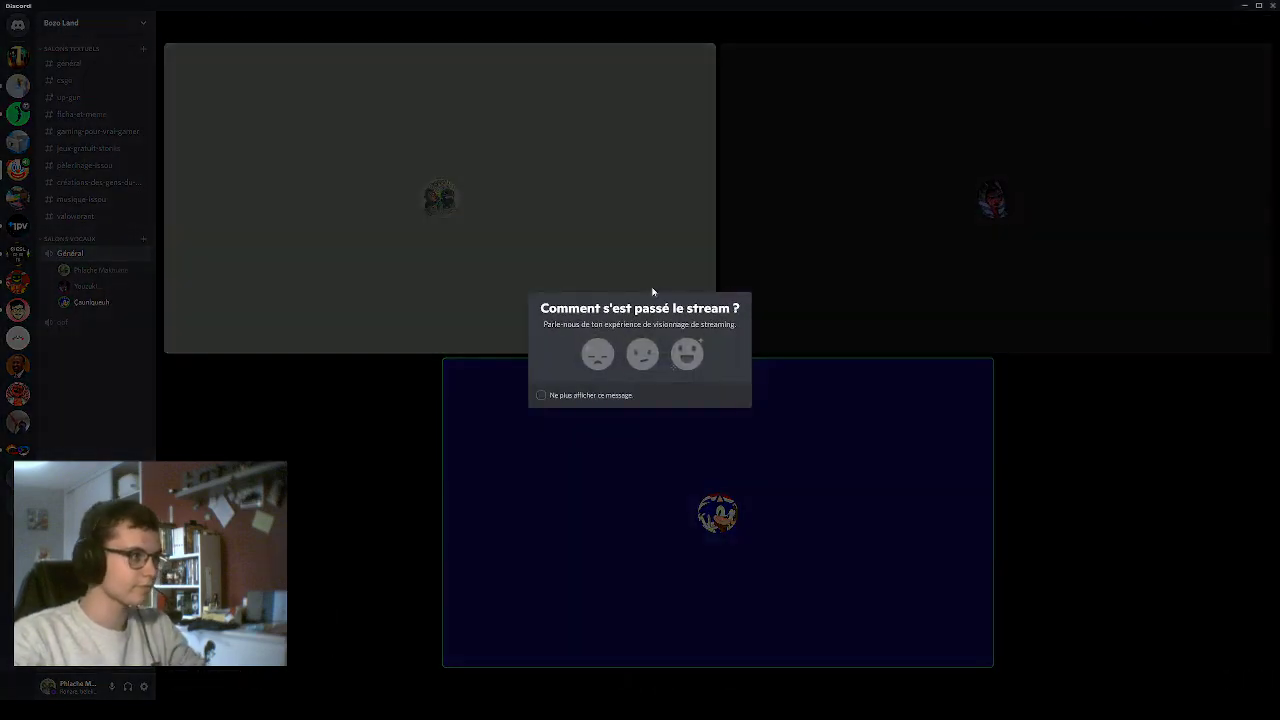
left_click(686, 352)
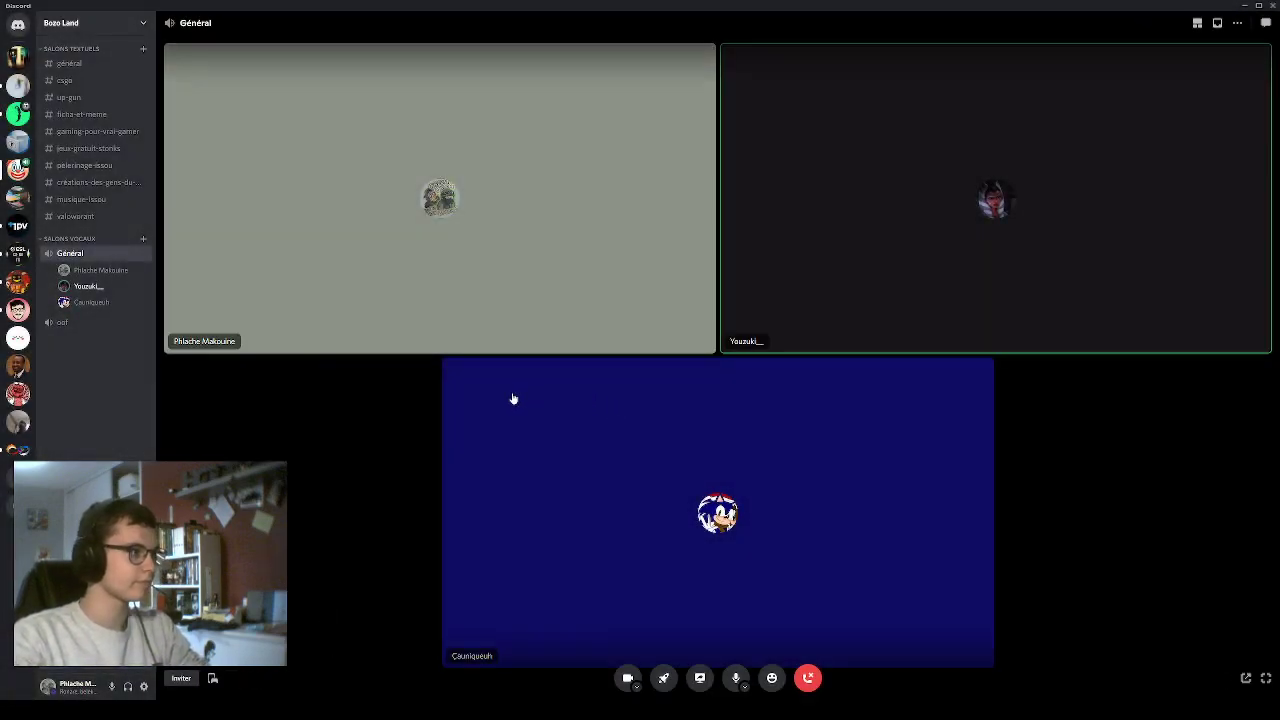
Review the ship pictures in the gaming-pour-vrai-gamer channel and return to the Général voice call.
left_click(86, 135)
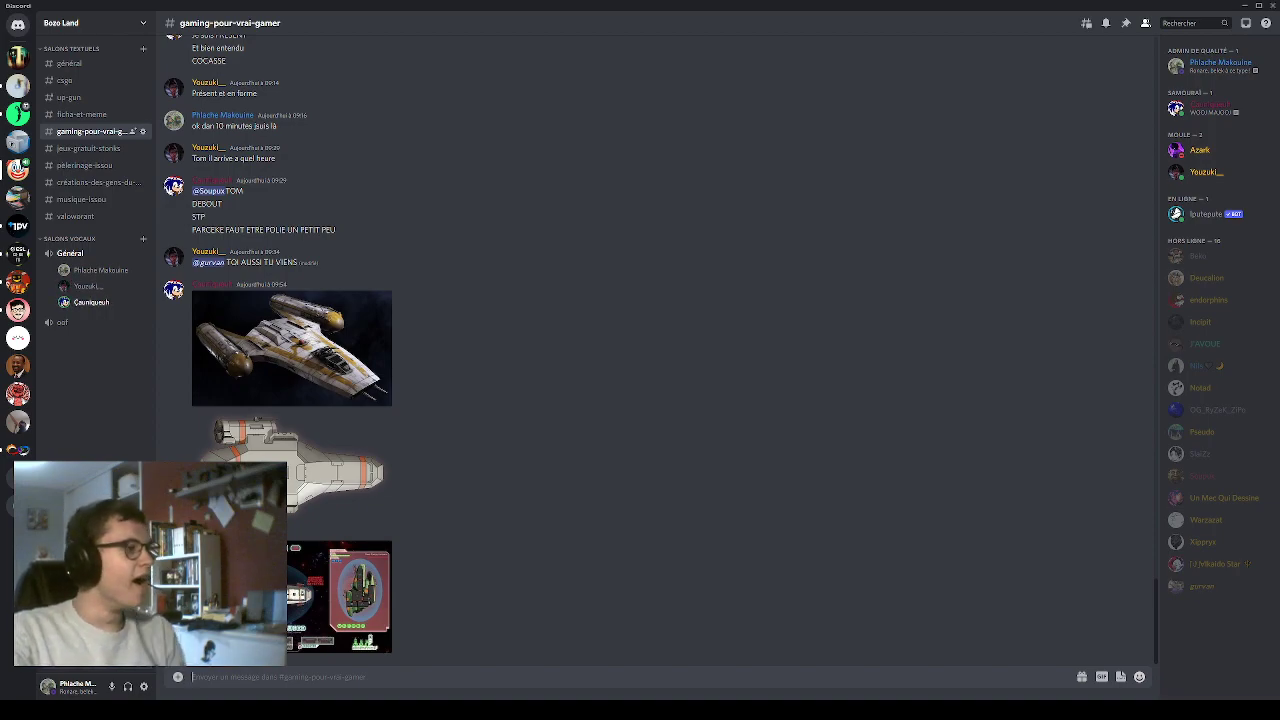
mouse_move(99, 263)
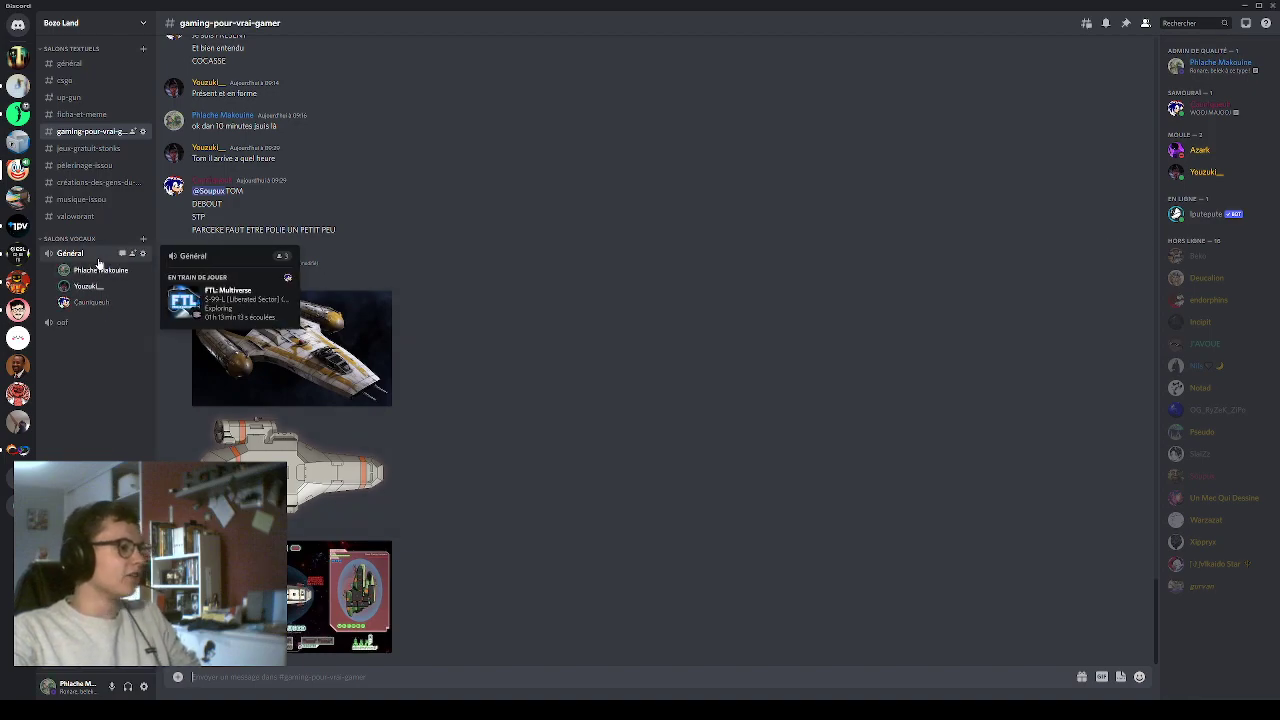
left_click(100, 262)
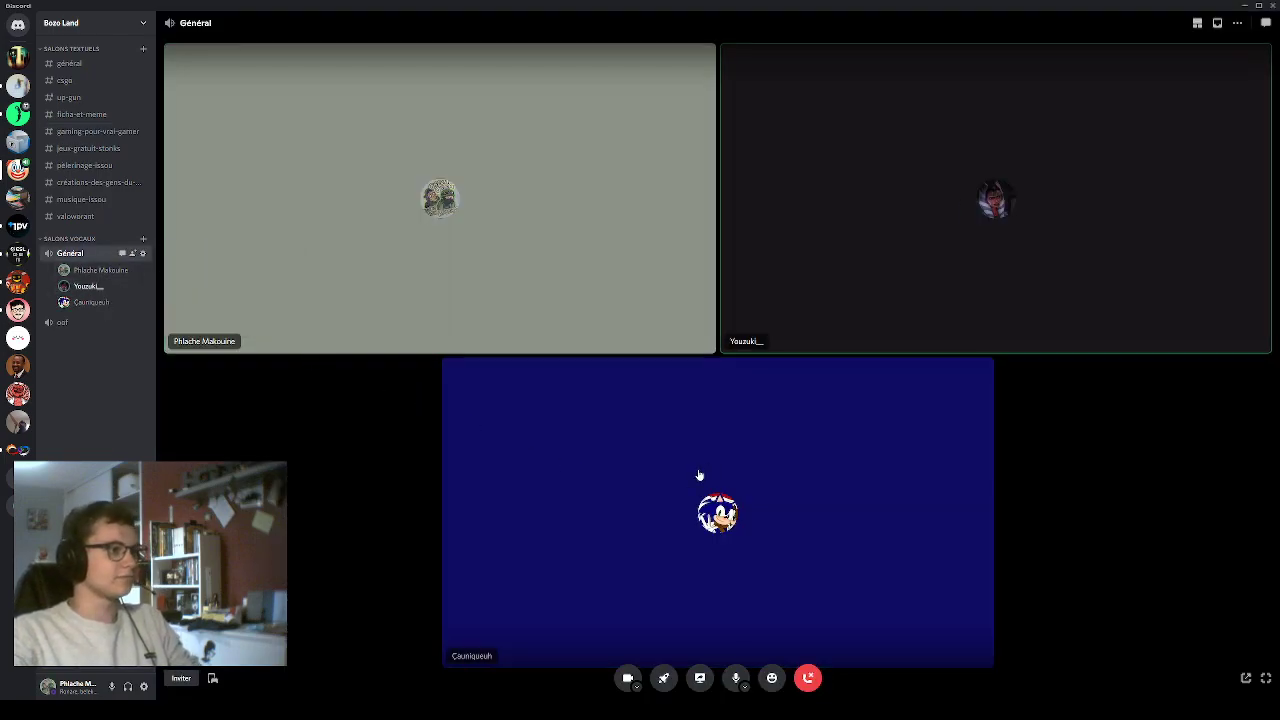